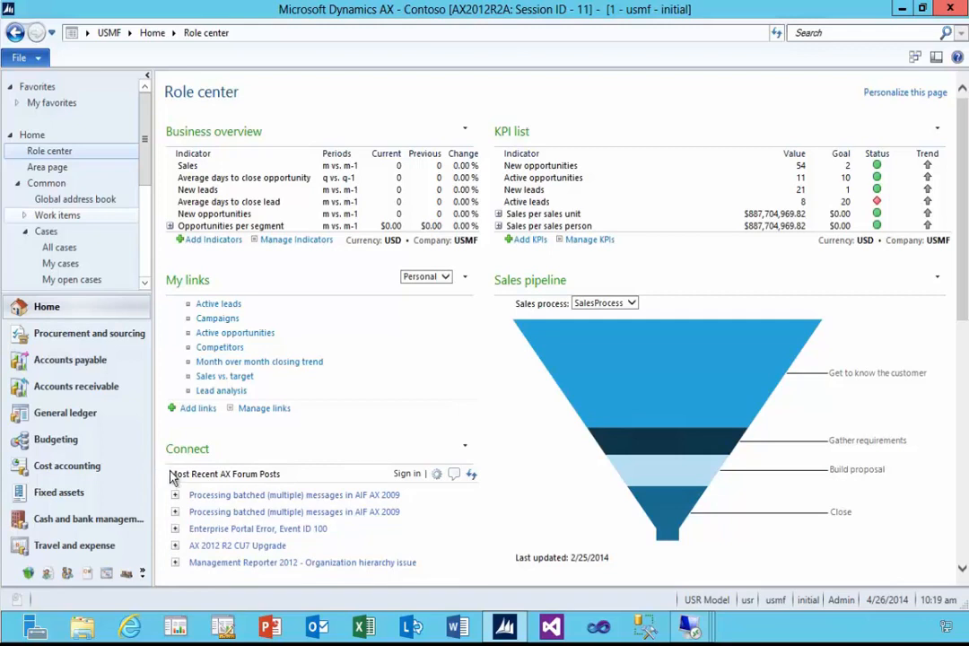
Open the Case categories setup form in Organization administration
click(142, 574)
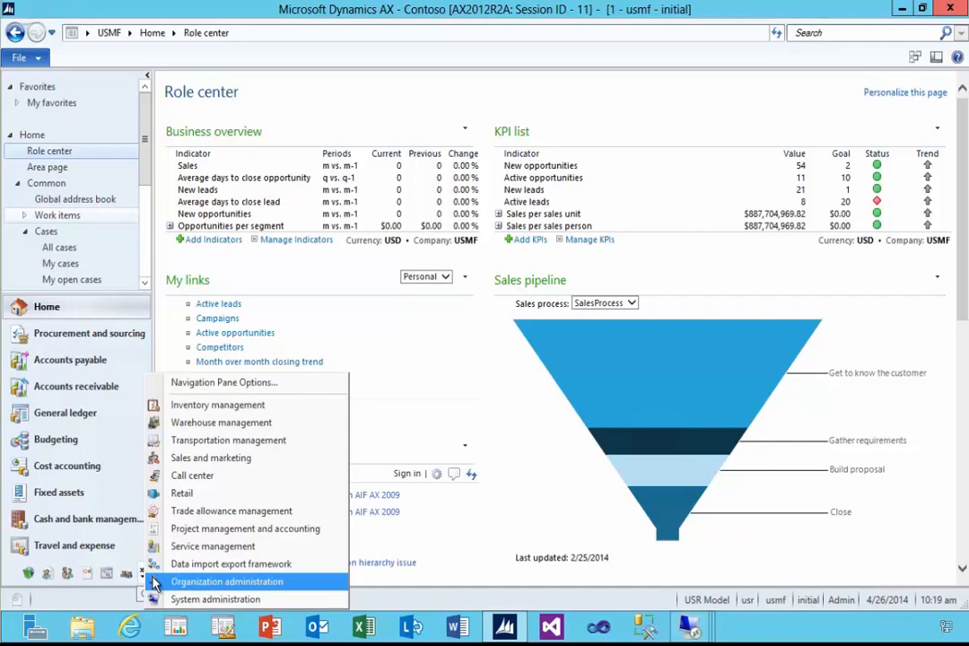
click(155, 582)
scroll(171, 488, down, 3)
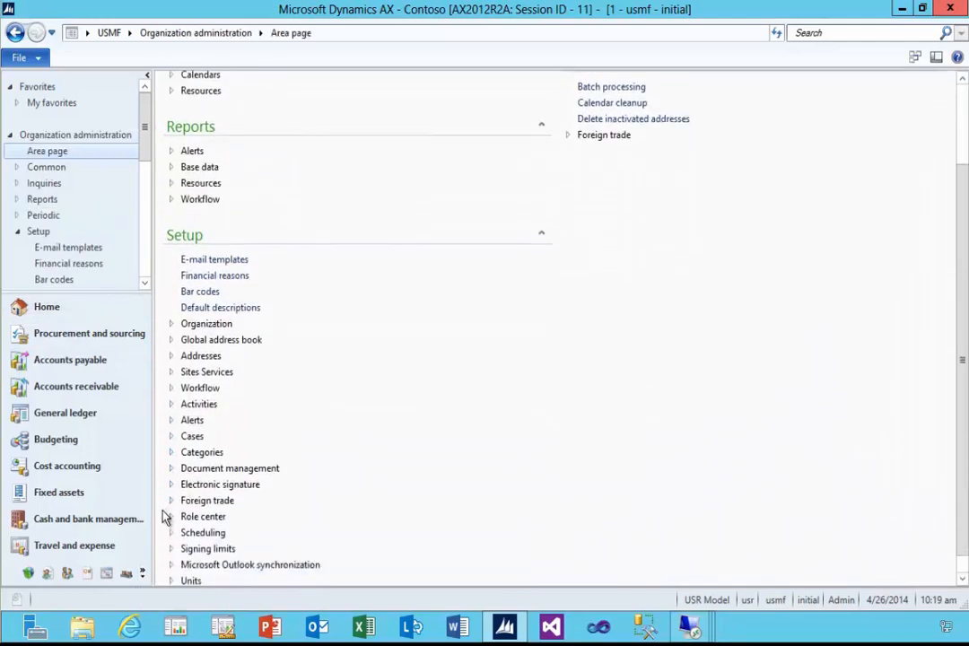
scroll(165, 515, down, 1)
click(171, 417)
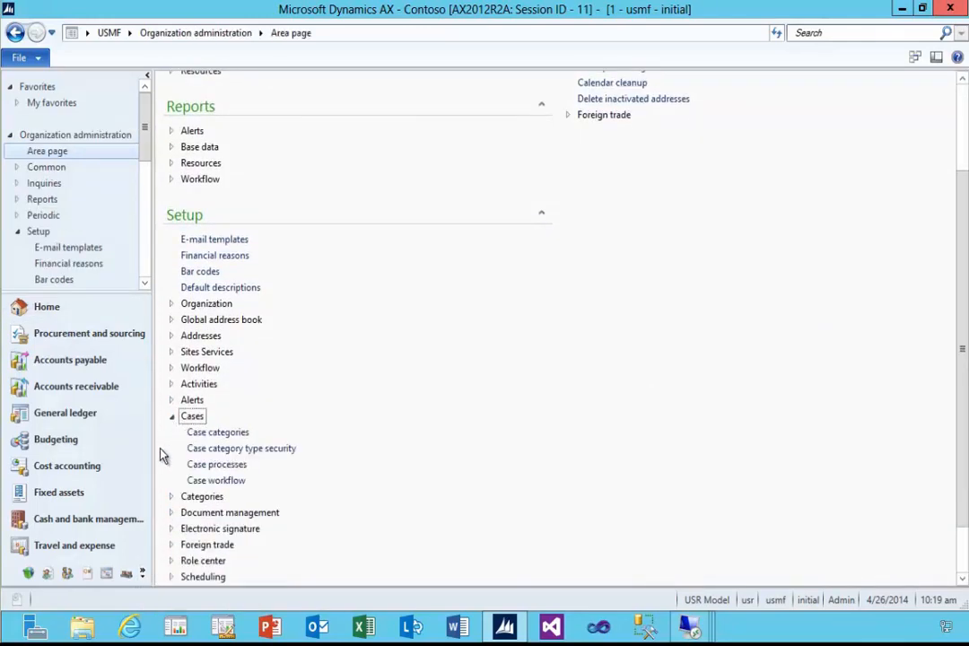
click(209, 433)
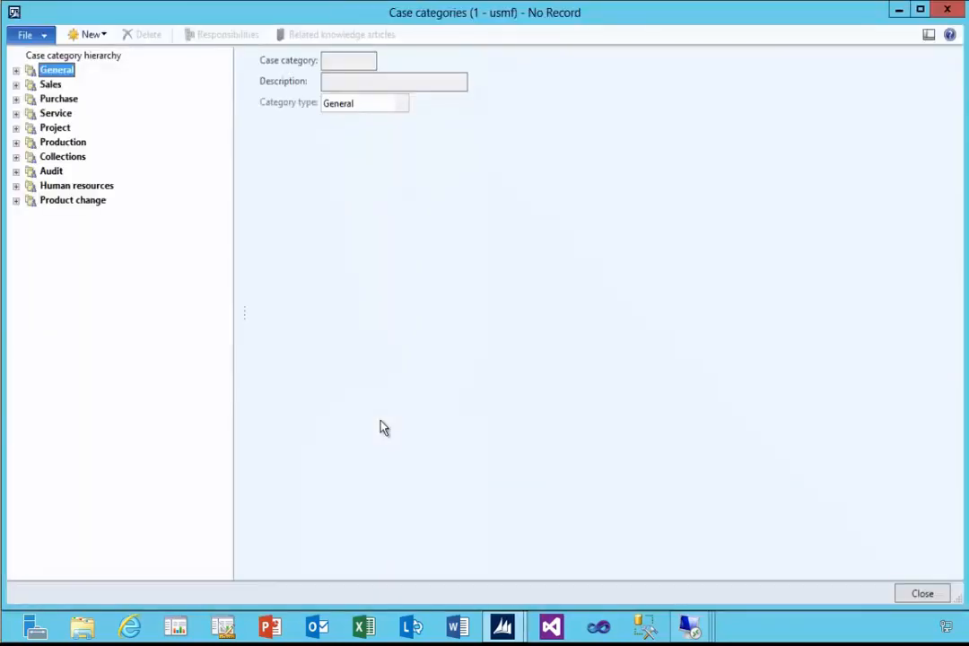
Examine the validation rules of the ProdChg case category under Product change, with its General and Activities sections collapsed
click(16, 200)
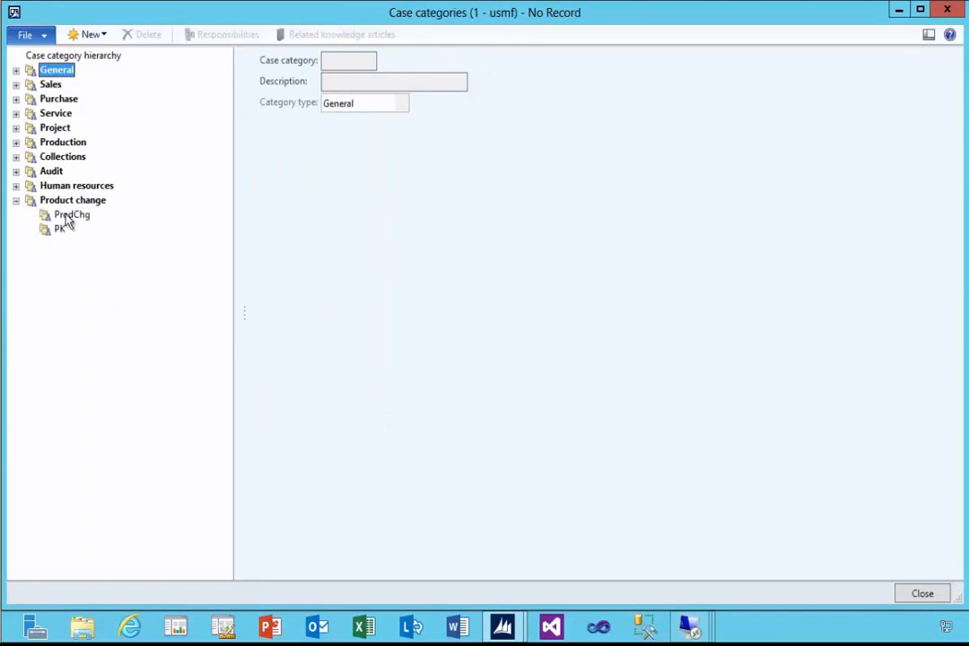
click(64, 203)
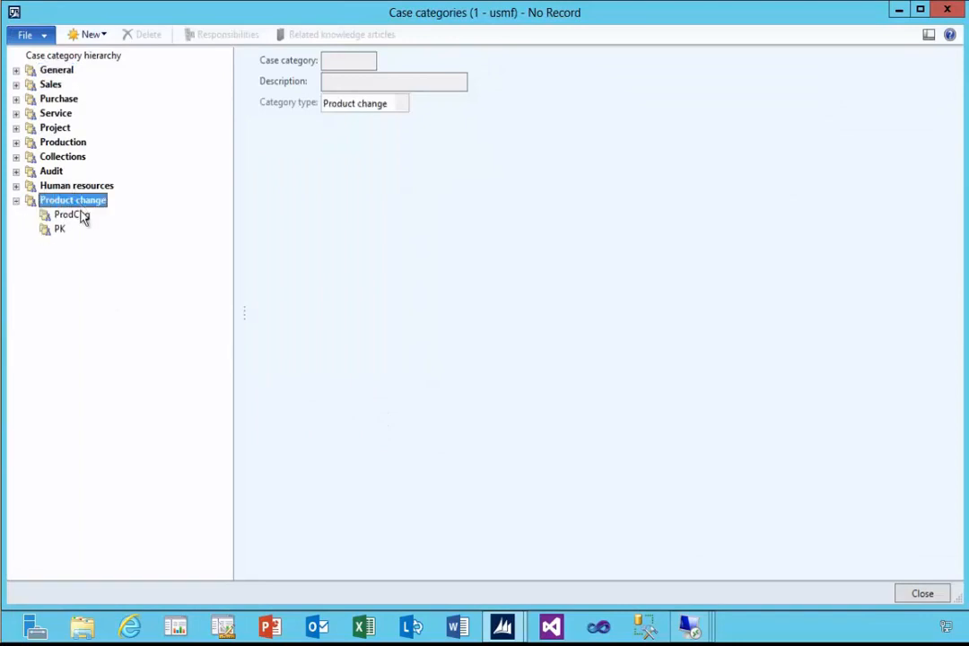
click(79, 216)
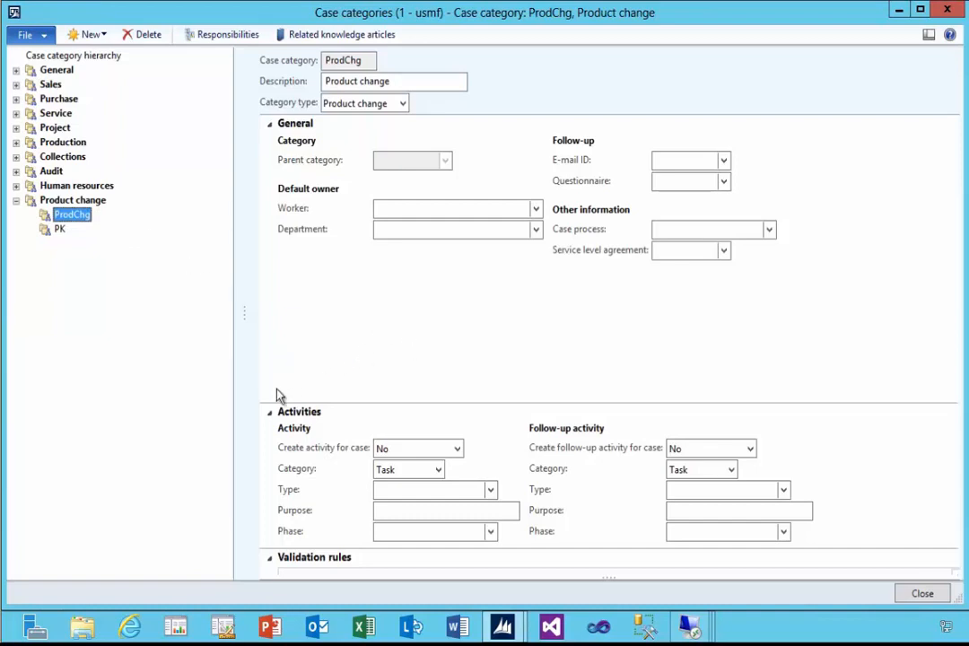
click(270, 413)
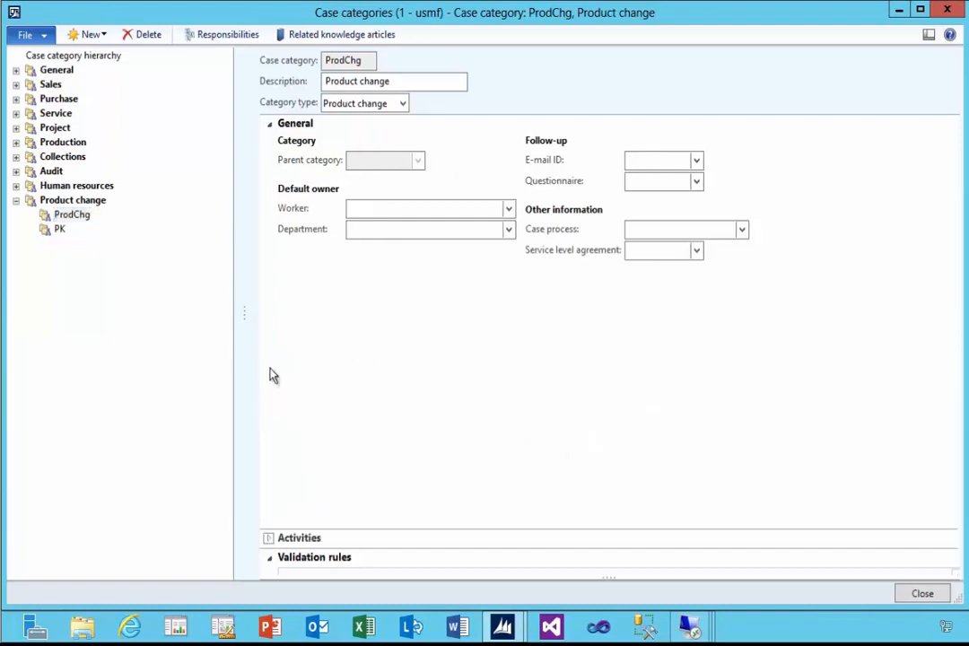
click(269, 124)
click(269, 165)
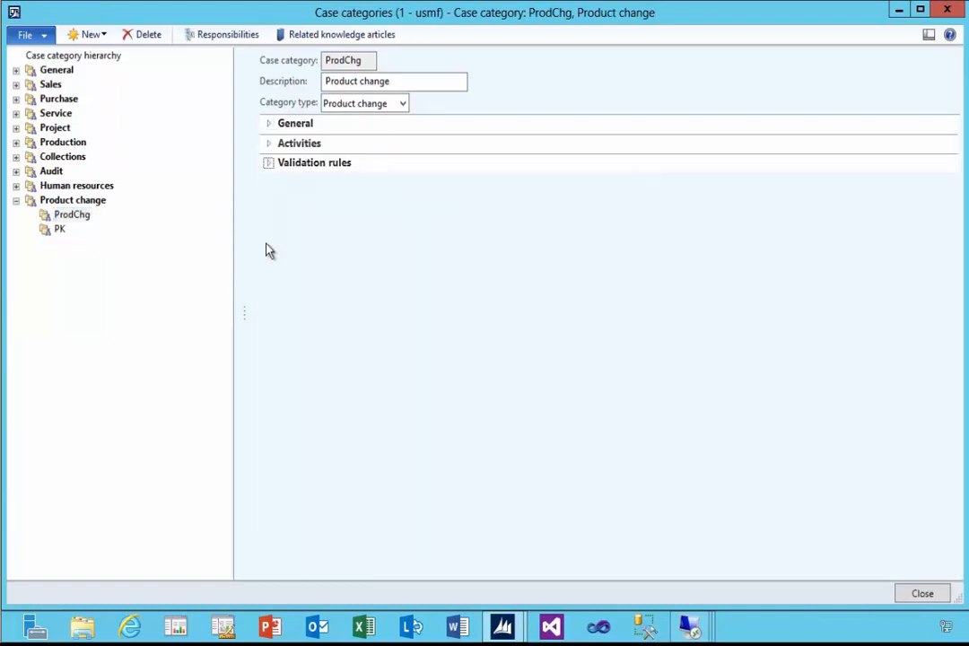
click(64, 230)
click(270, 163)
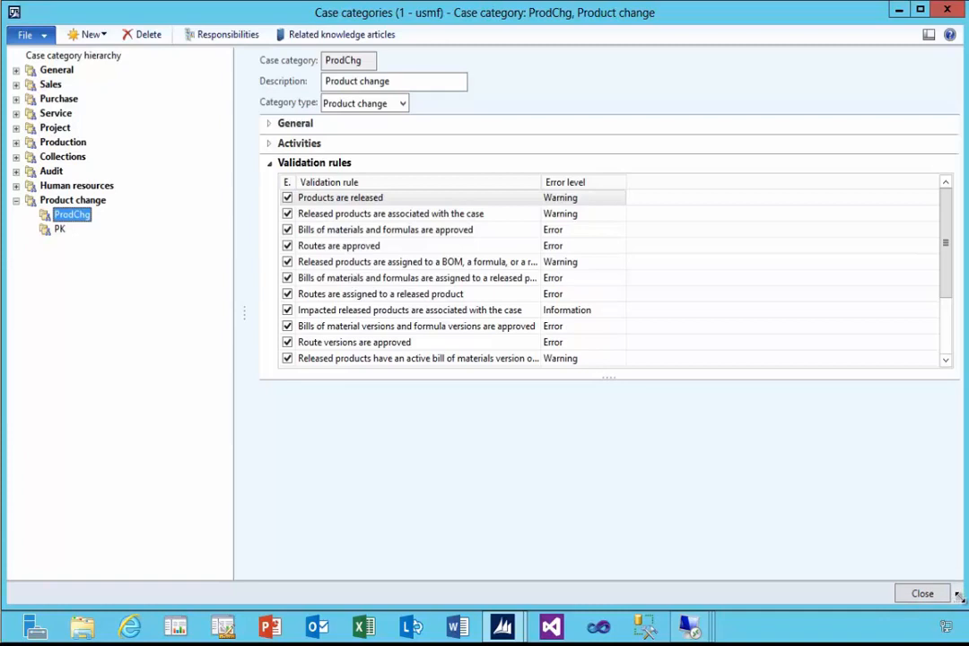
drag(958, 599, 957, 592)
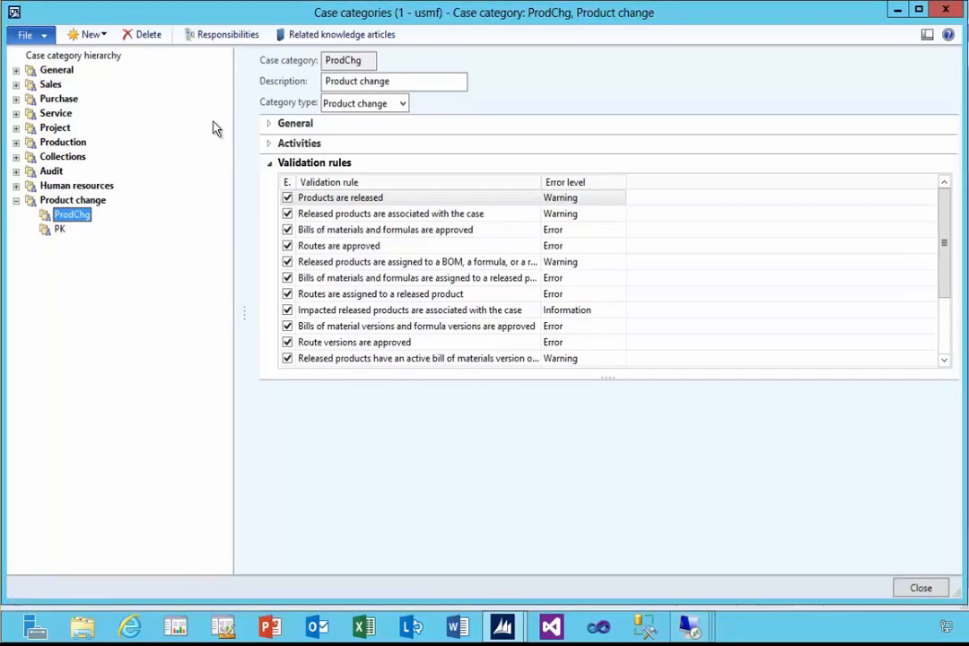
drag(4, 2, 29, 35)
drag(296, 53, 283, 52)
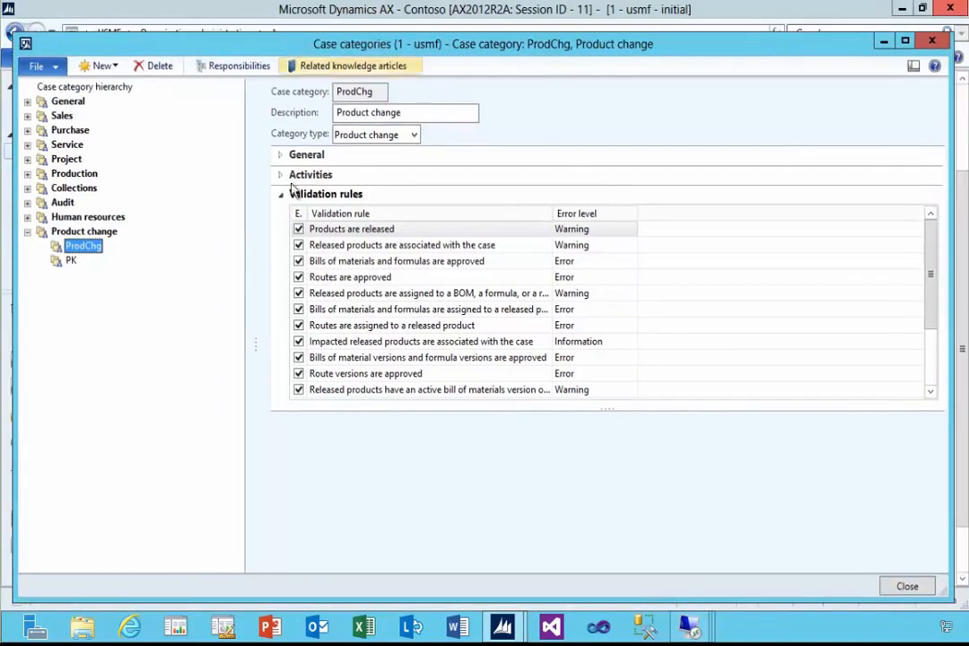
drag(259, 344, 239, 350)
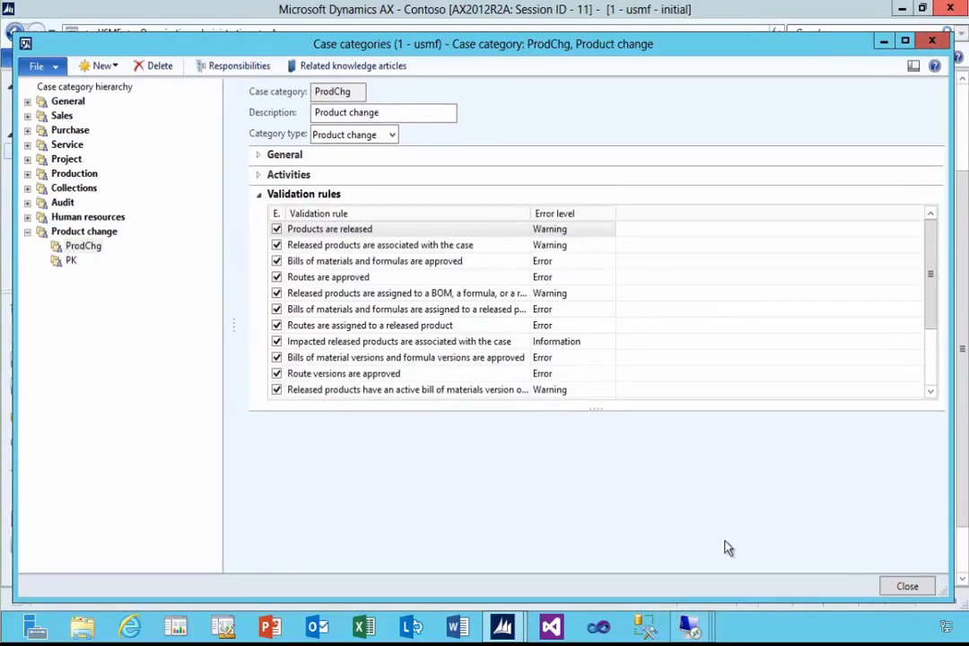
Close the case categories form and open the list of all products and product masters in Product information management
click(908, 587)
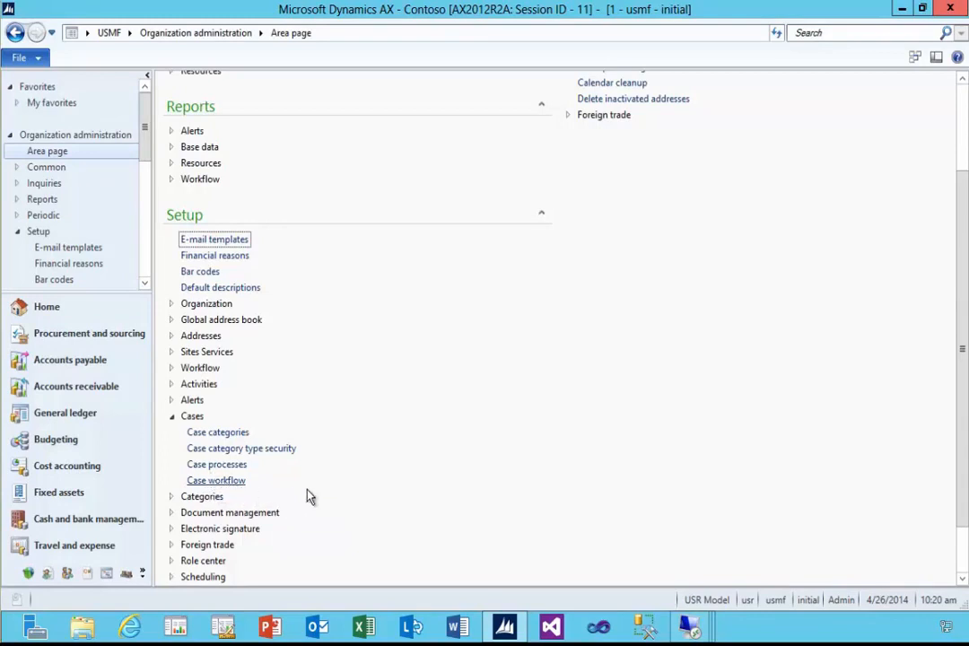
click(86, 572)
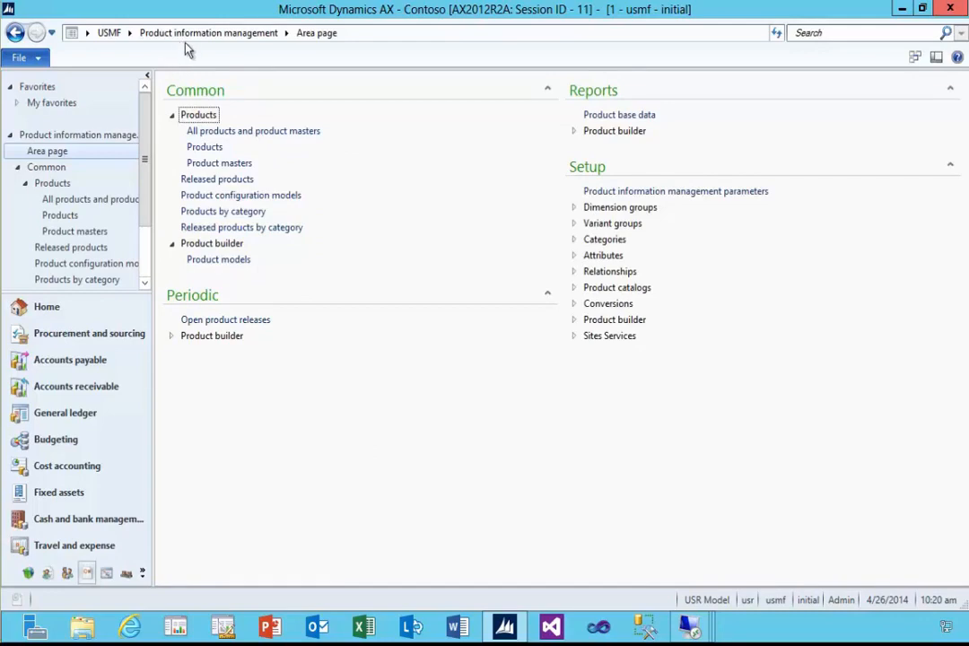
click(235, 133)
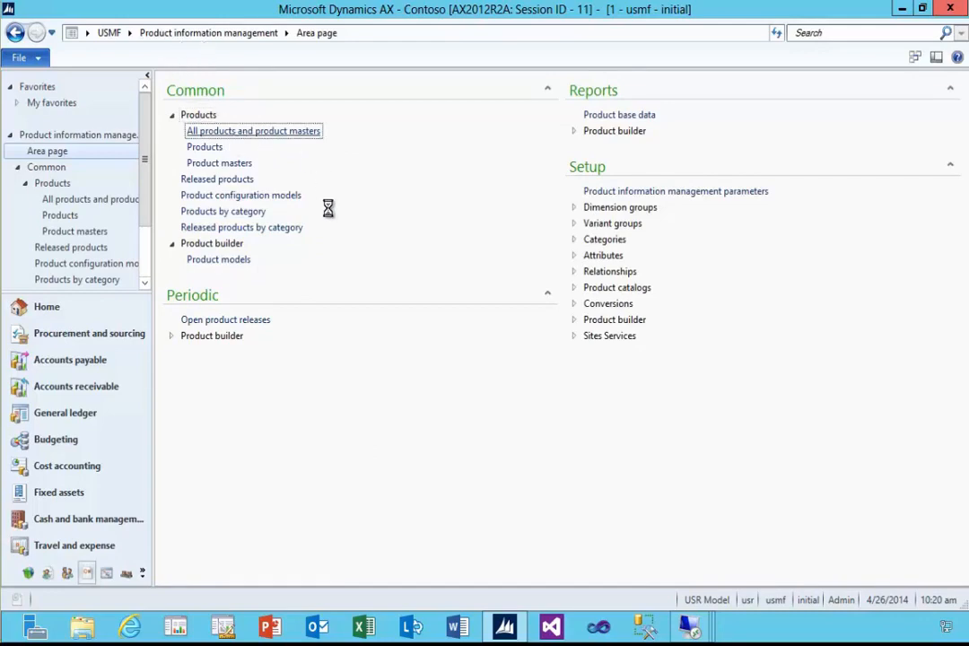
Create a new product of type Item and subtype Product with product number X304
click(25, 98)
text(A)
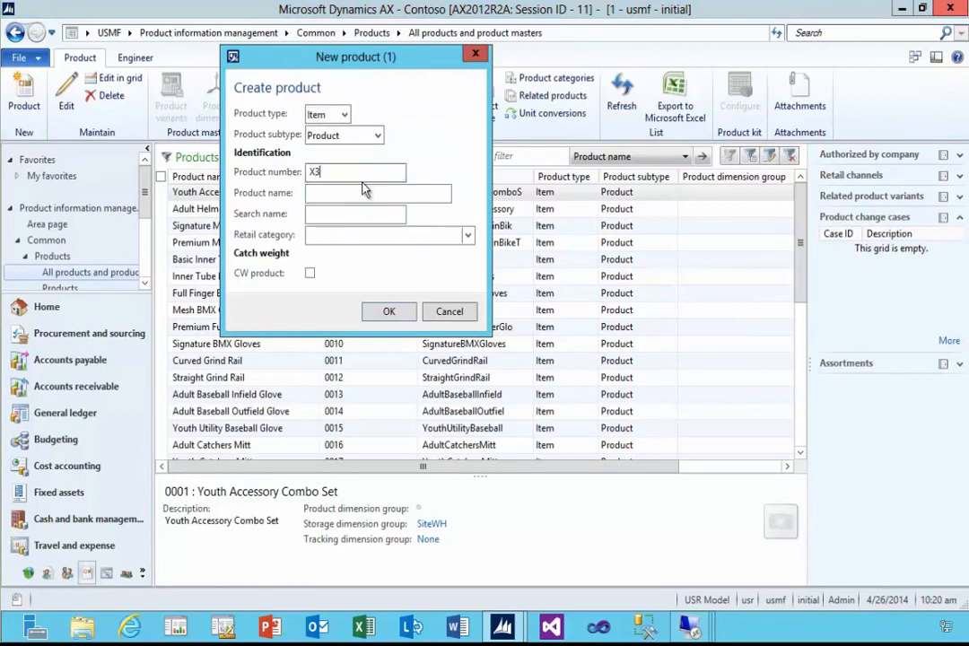
text(304)
key(Tab)
click(391, 314)
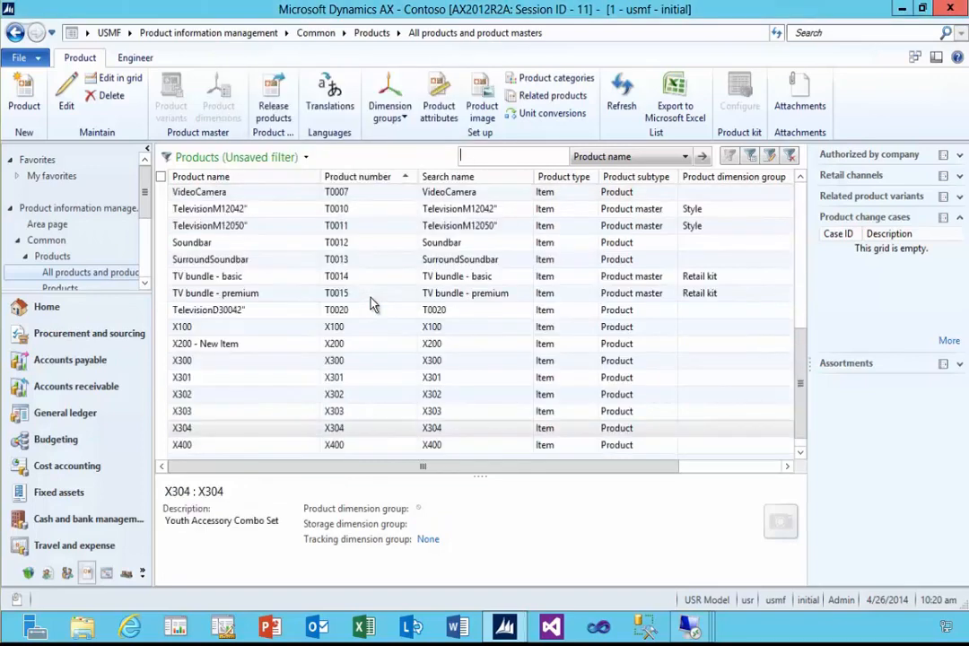
Start associating product X304 with a product change case and choose case 00006, X300 Introduction
click(235, 433)
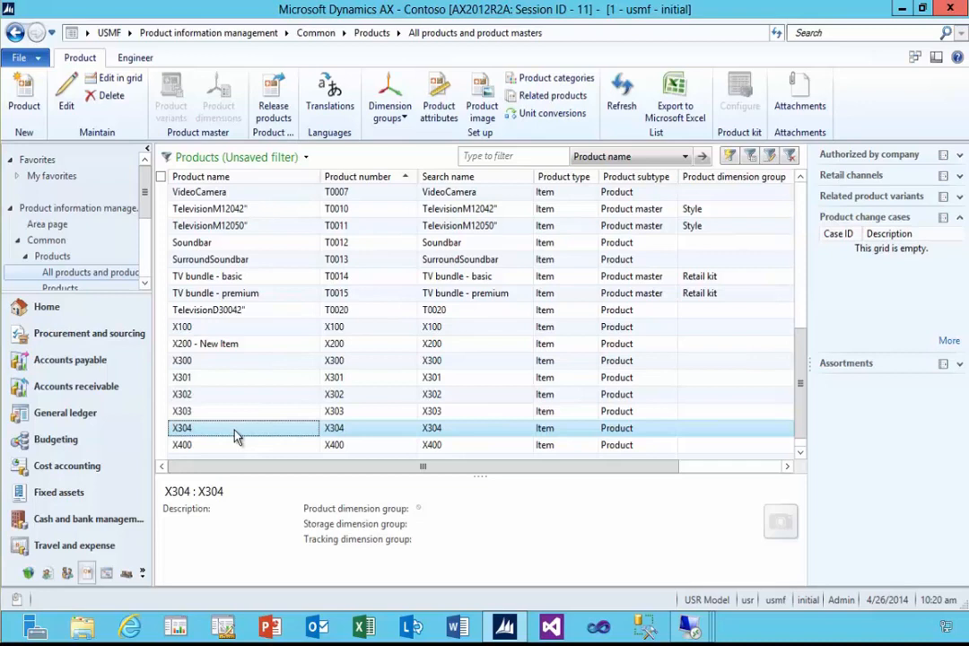
click(136, 60)
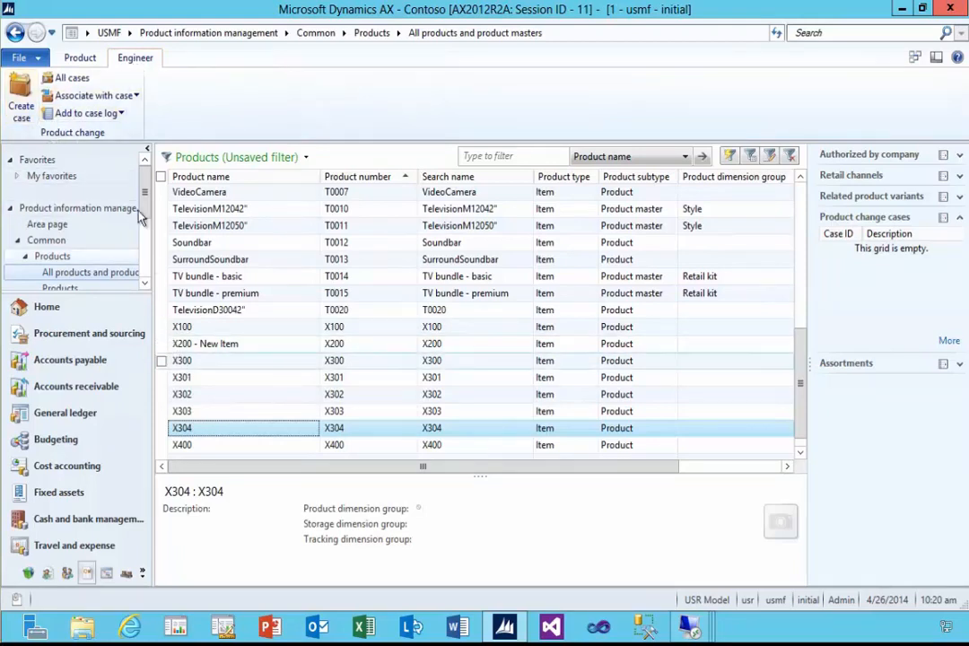
click(137, 96)
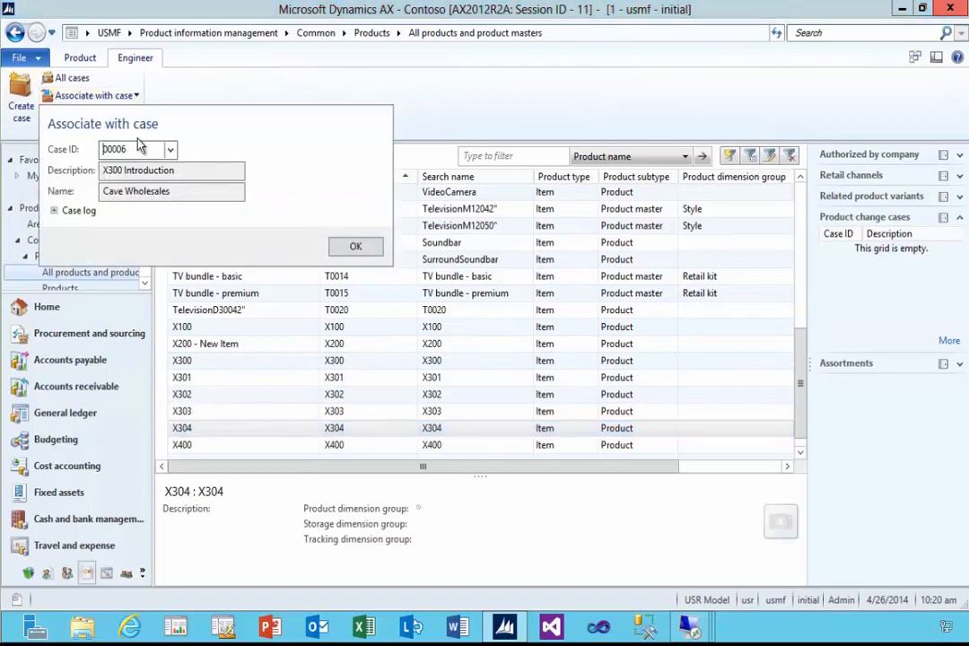
click(173, 150)
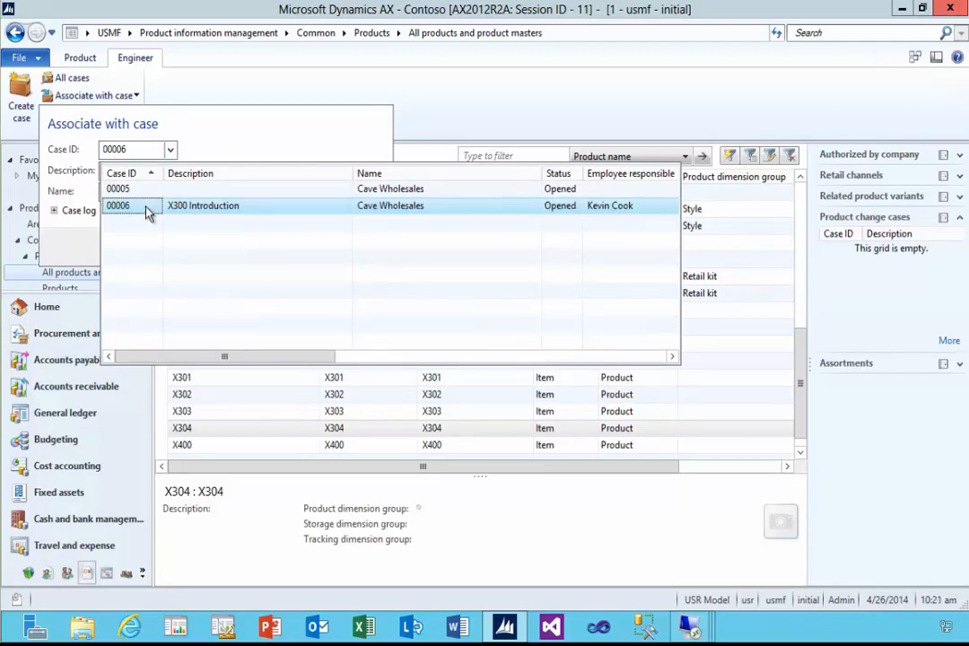
click(146, 207)
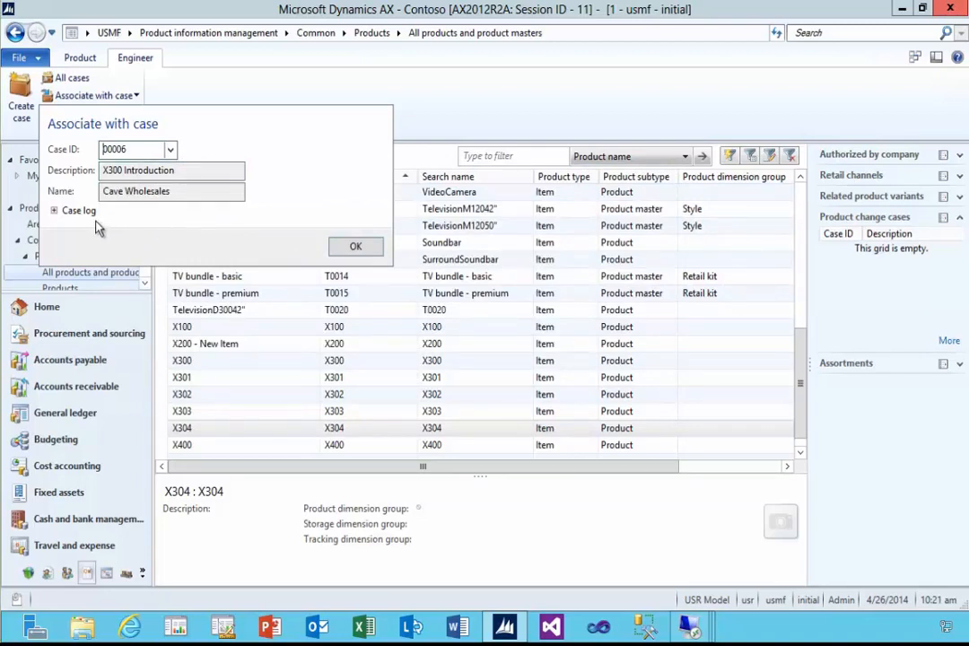
double_click(130, 151)
click(113, 171)
drag(135, 152, 122, 151)
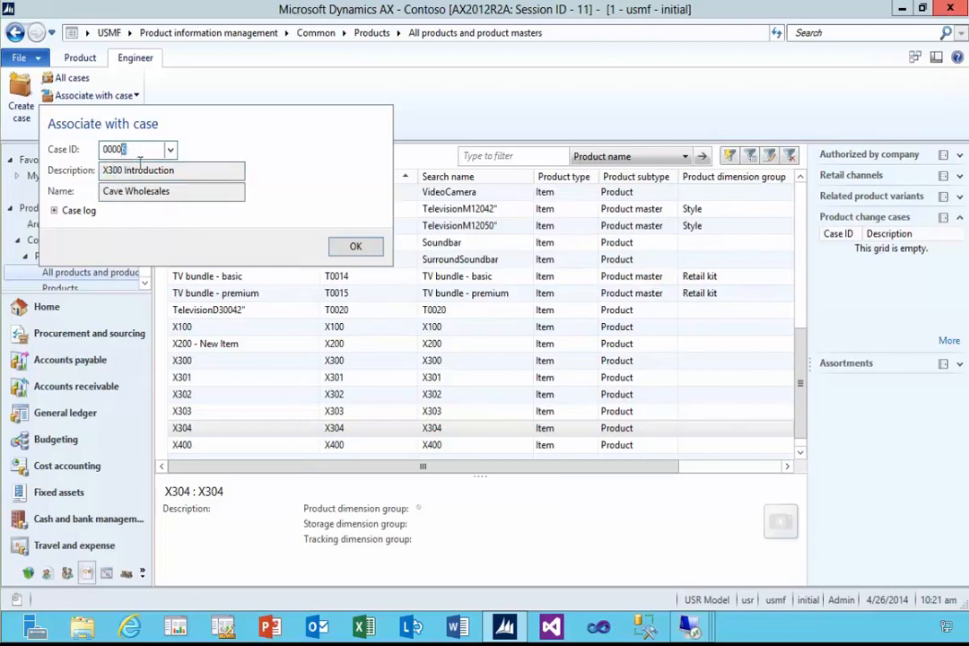
Enter "New raw material" as the case log description, leave the notes empty and confirm the case association
click(61, 212)
click(133, 235)
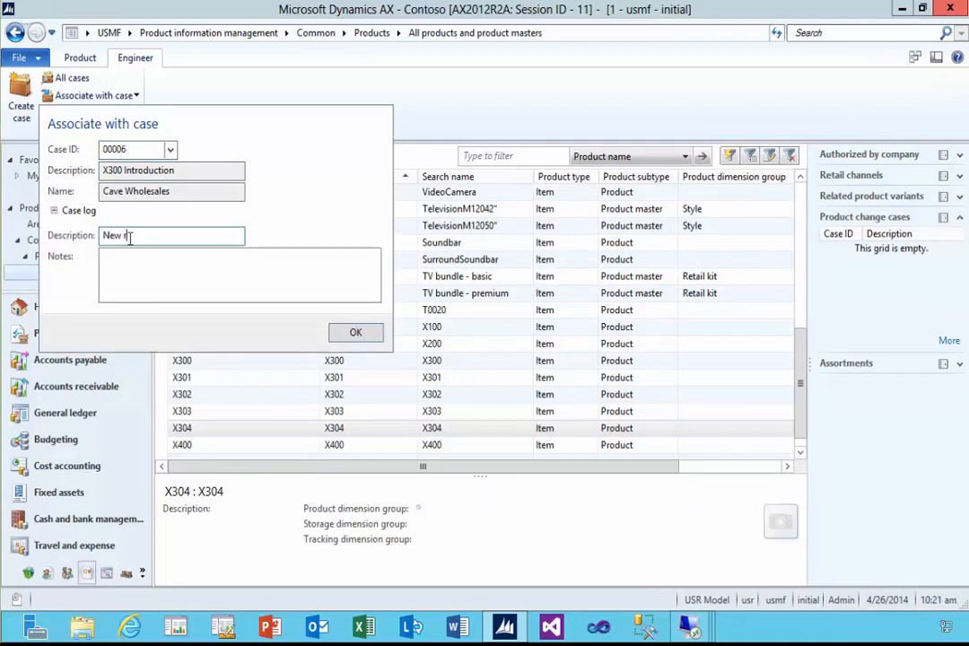
text(New raw material)
click(166, 263)
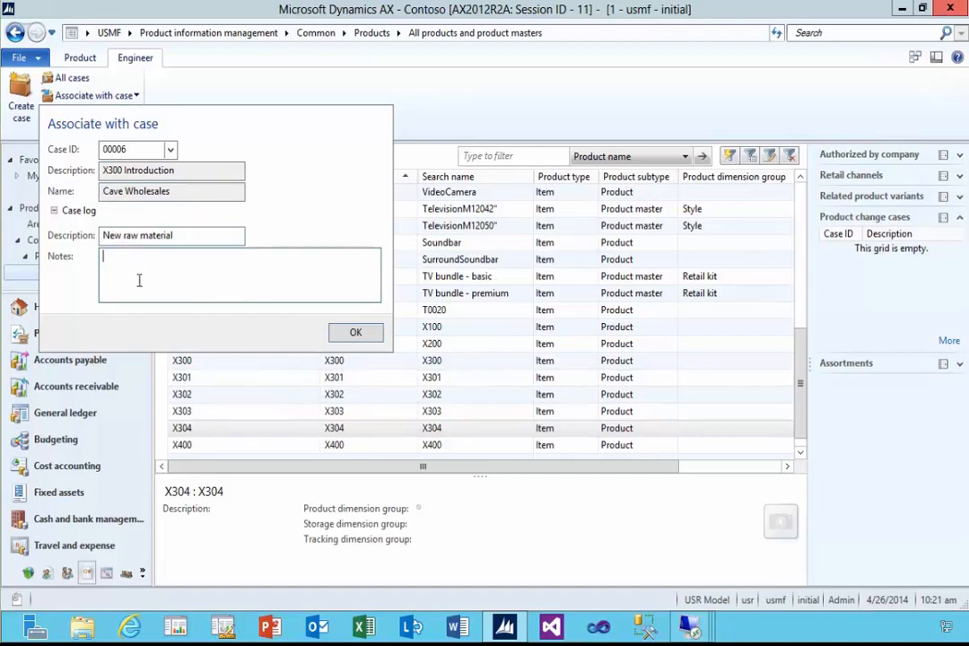
click(355, 332)
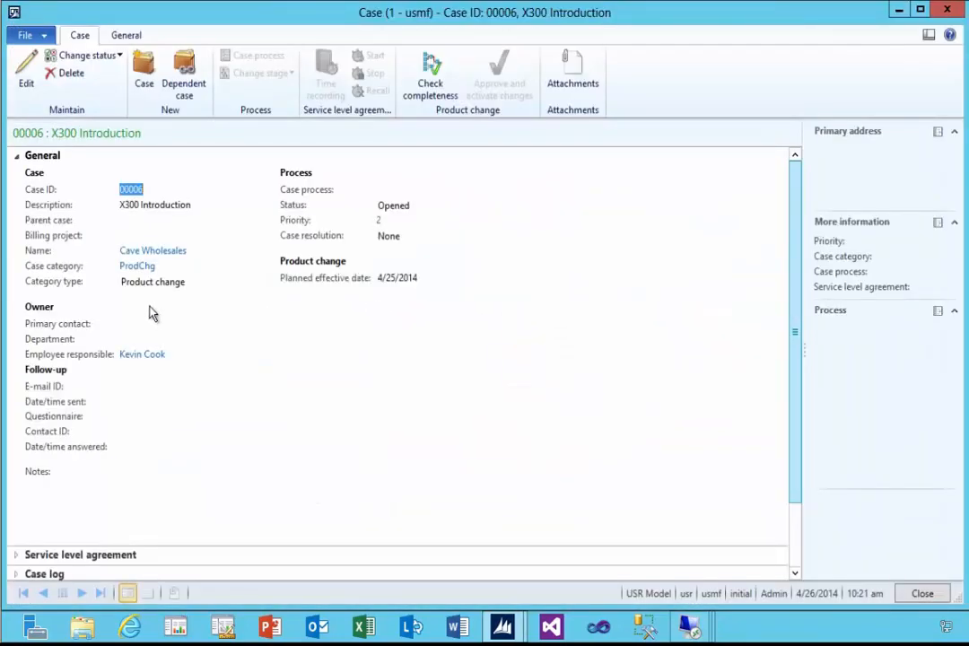
Locate the X304 product among the associations of the X300 Introduction case
click(16, 160)
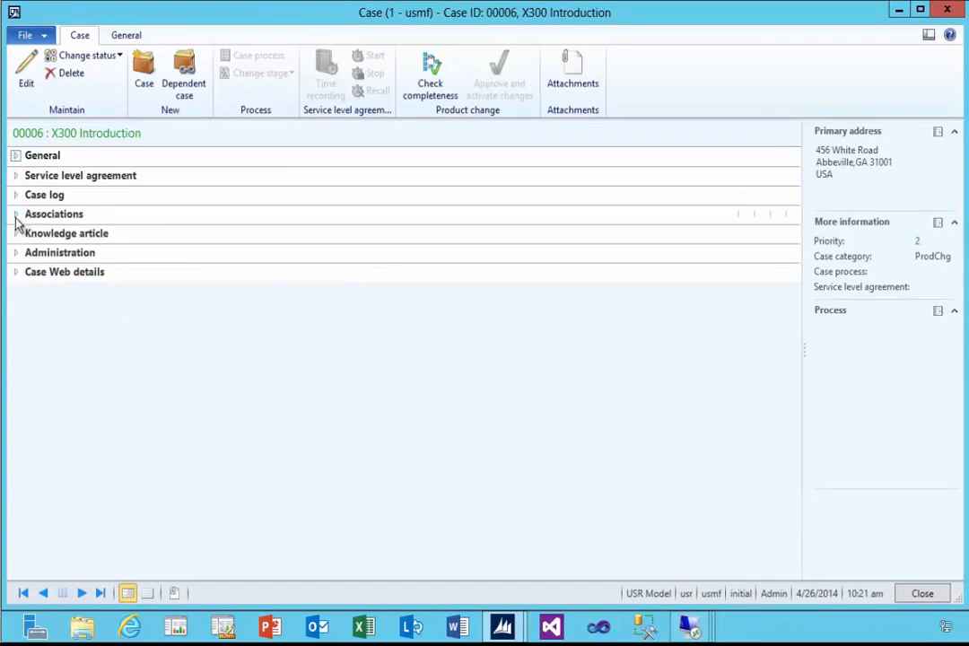
click(16, 215)
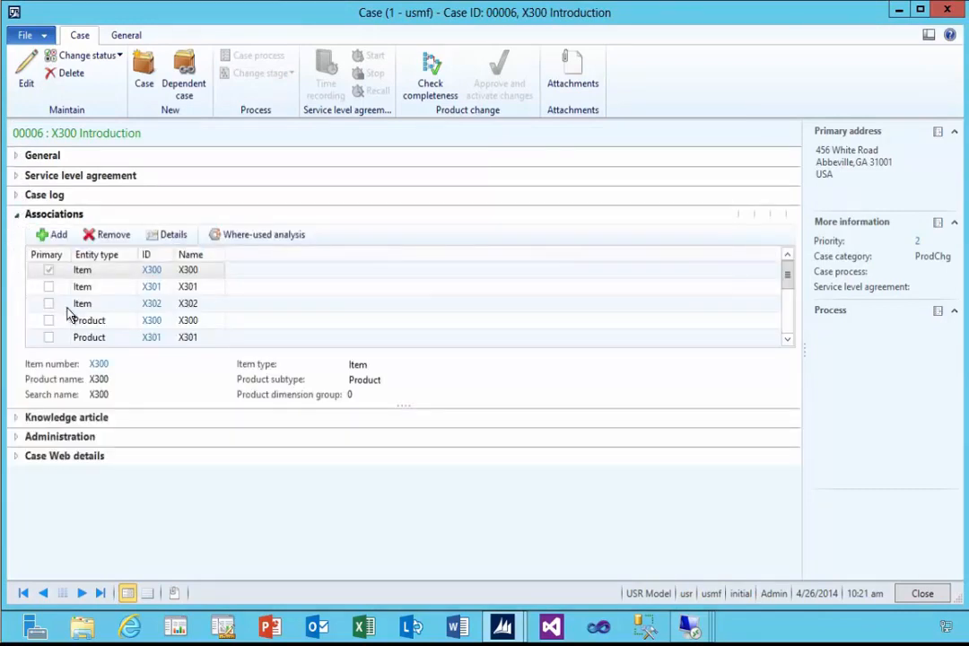
click(788, 340)
click(788, 340)
click(788, 341)
click(182, 324)
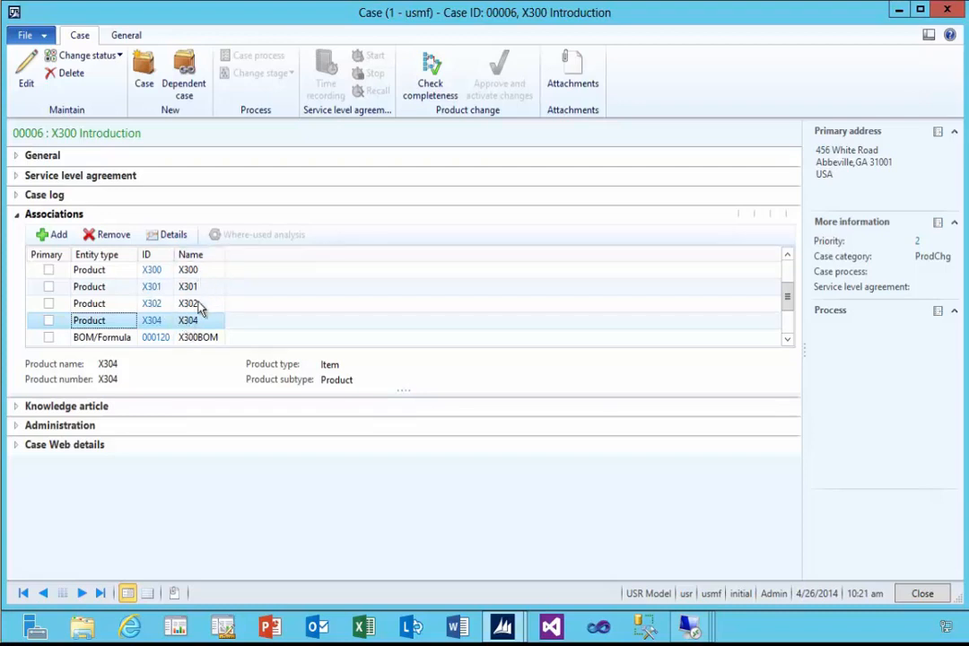
Review the case's other associated items, products, BOM and route, and display its case log entries
click(788, 255)
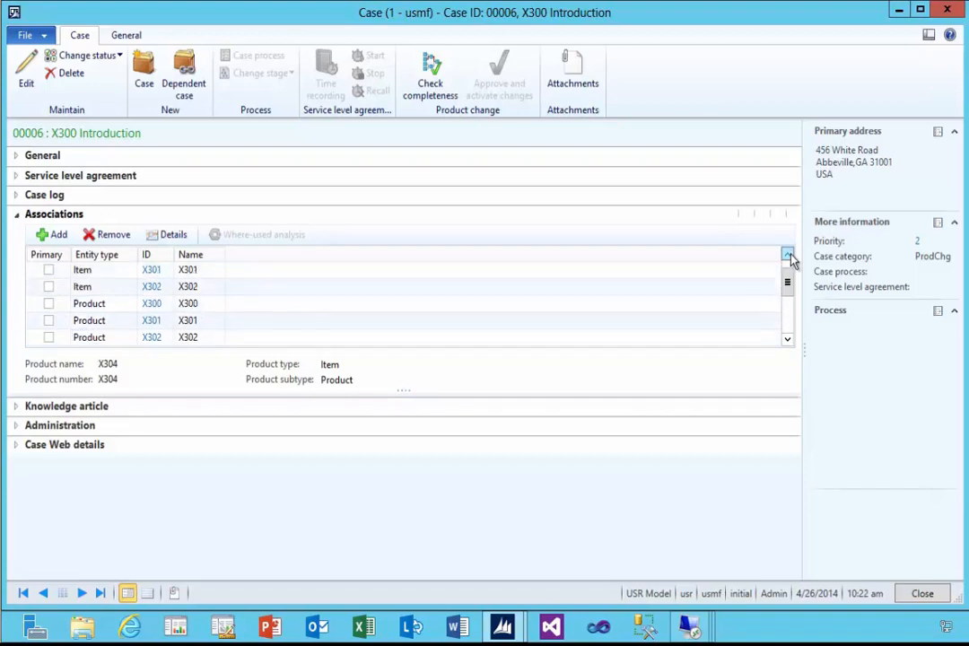
click(787, 340)
click(787, 340)
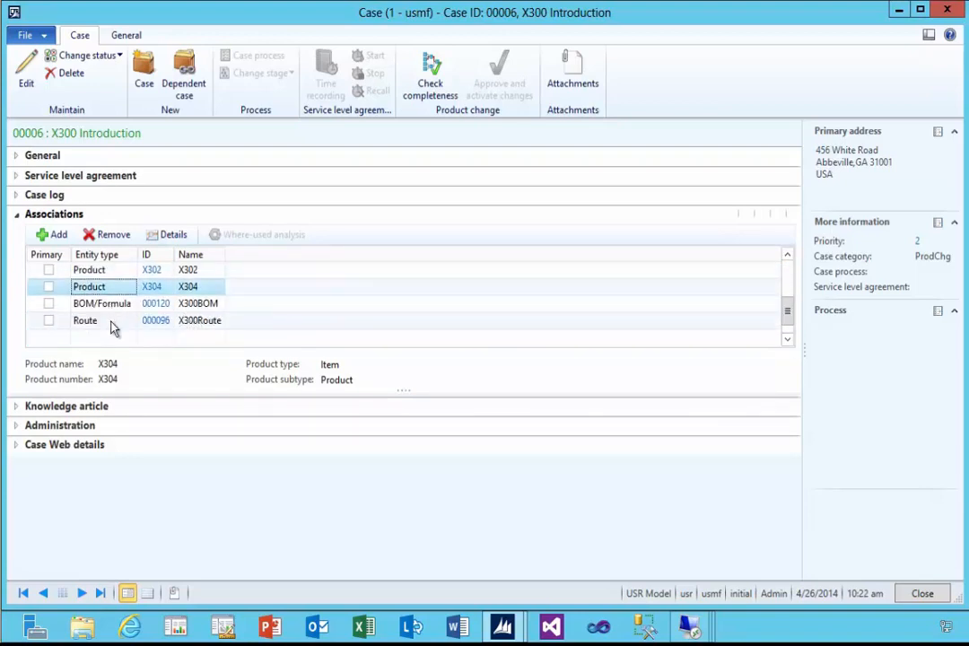
scroll(792, 265, up, 2)
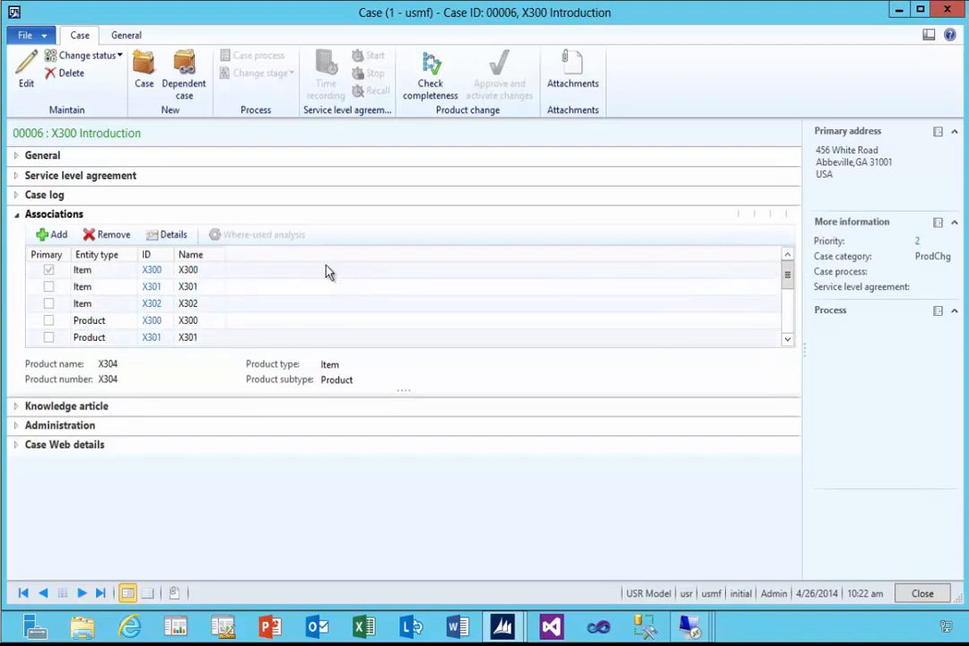
click(83, 287)
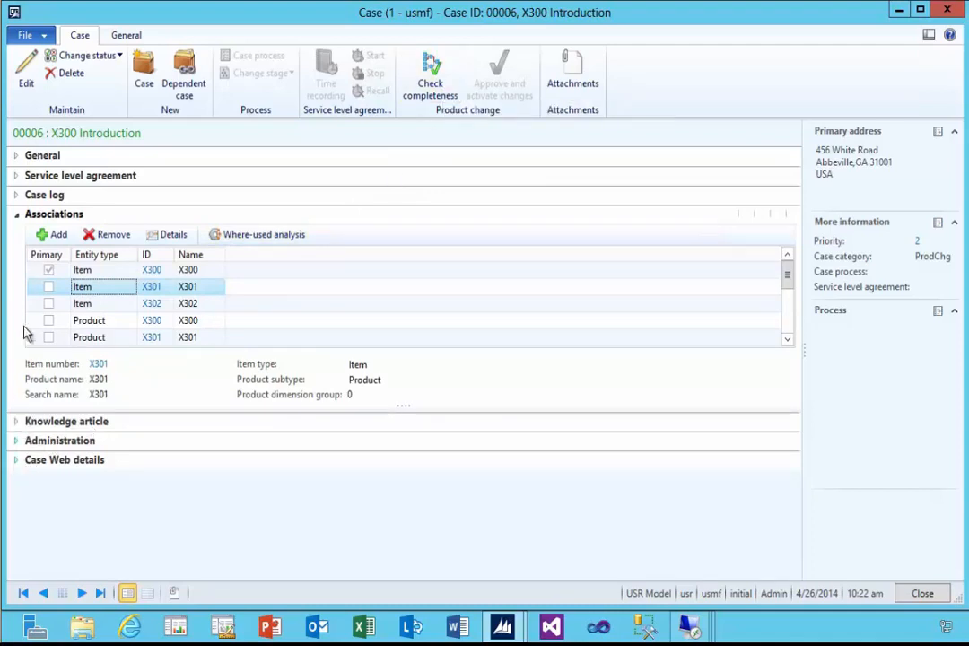
click(16, 194)
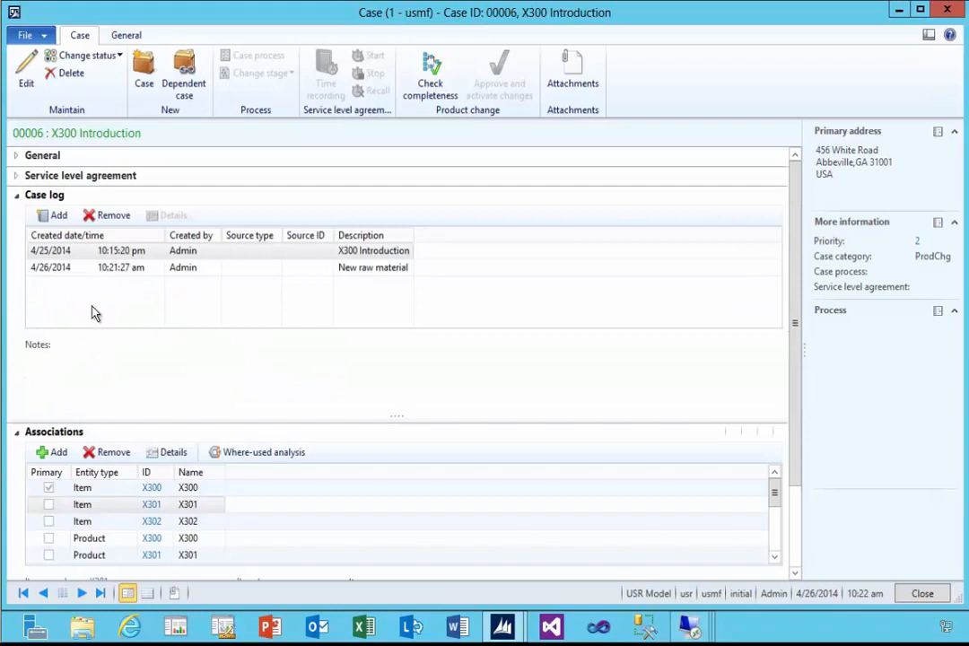
Check the X300 Introduction case for completeness and examine the validation result for each product change rule
click(146, 270)
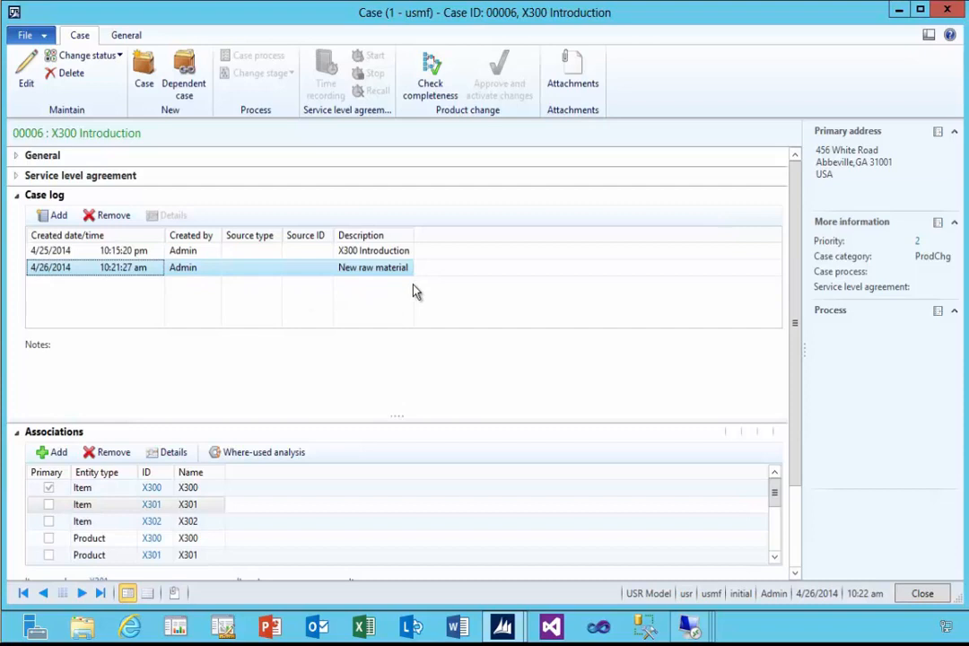
click(436, 74)
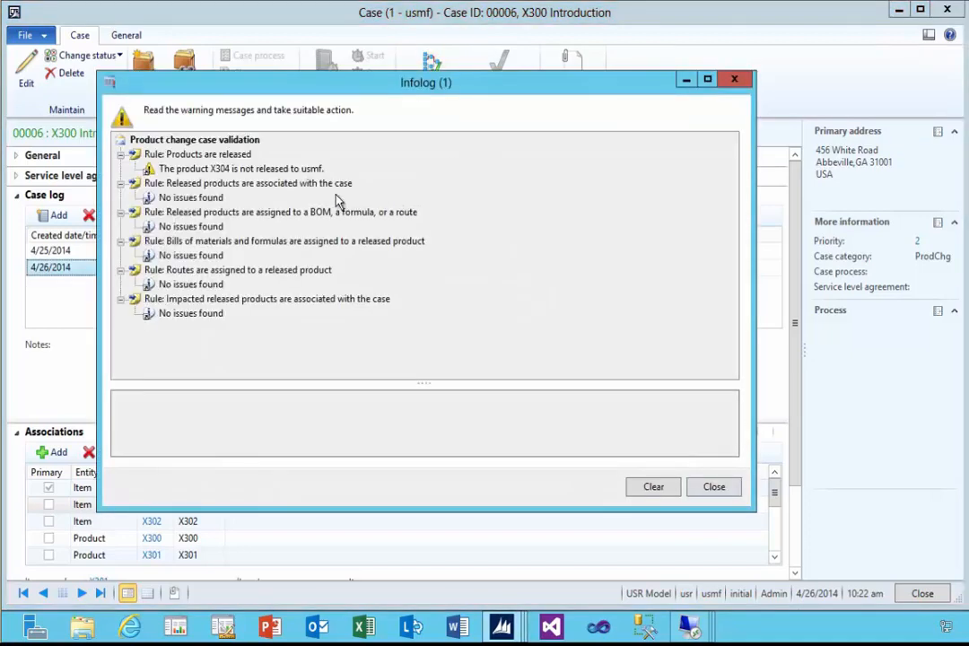
click(287, 170)
drag(309, 83, 328, 116)
drag(769, 544, 735, 507)
drag(567, 132, 640, 142)
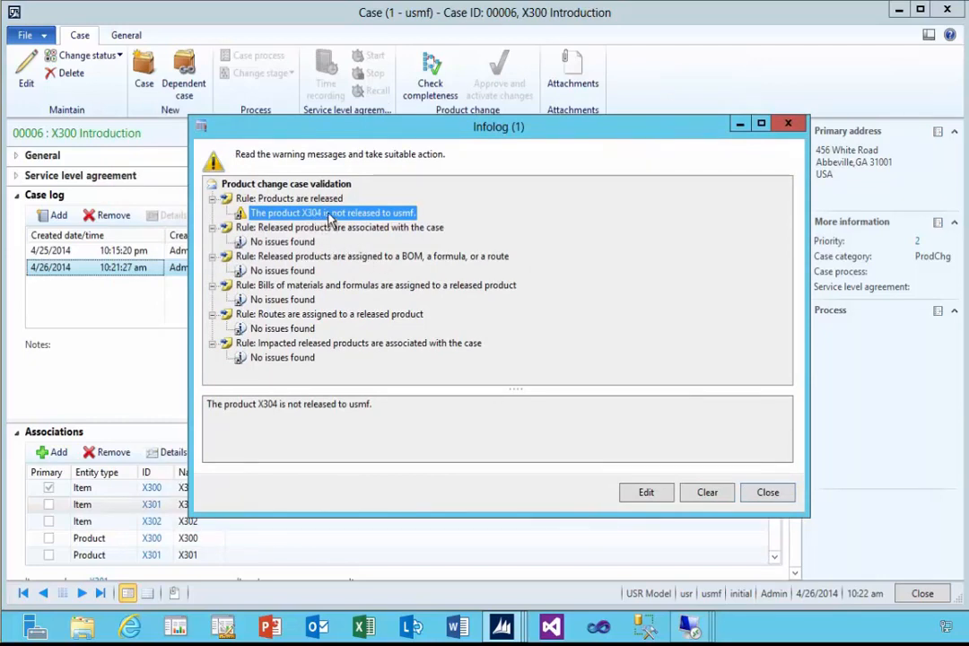
click(309, 200)
click(321, 212)
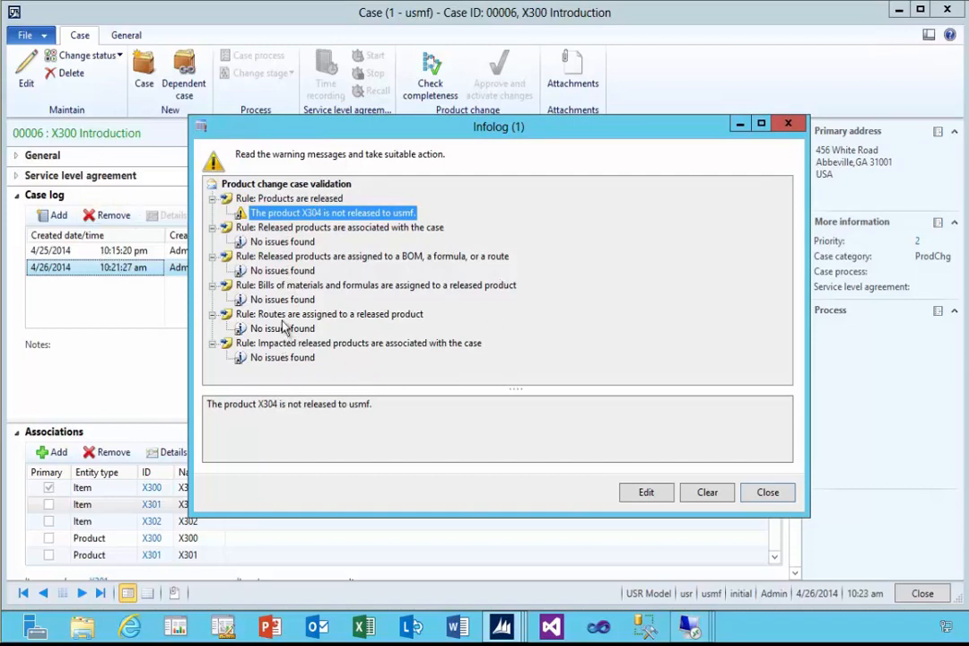
click(266, 200)
click(267, 216)
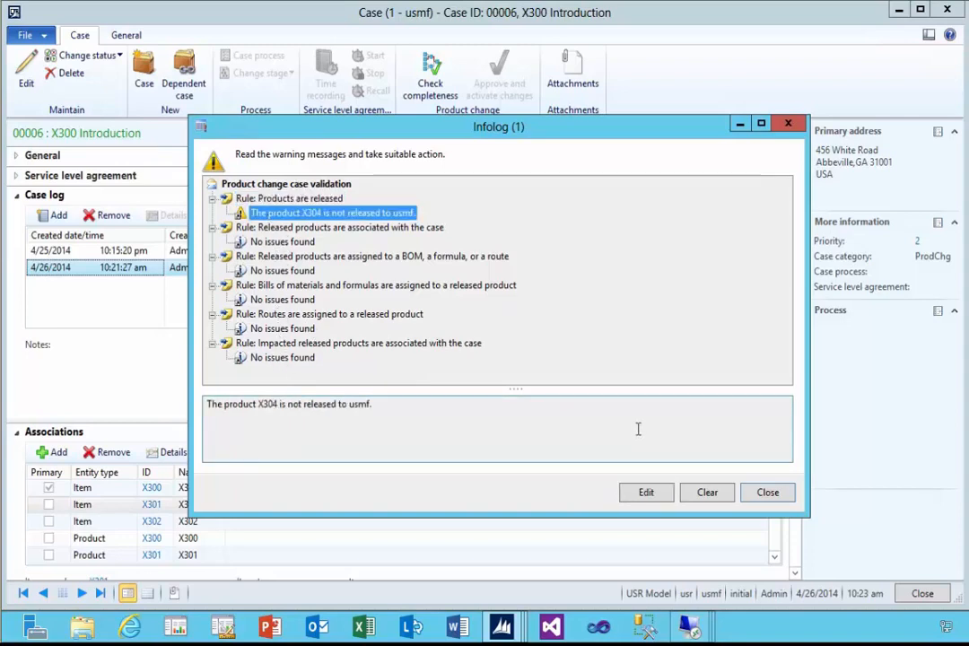
click(788, 496)
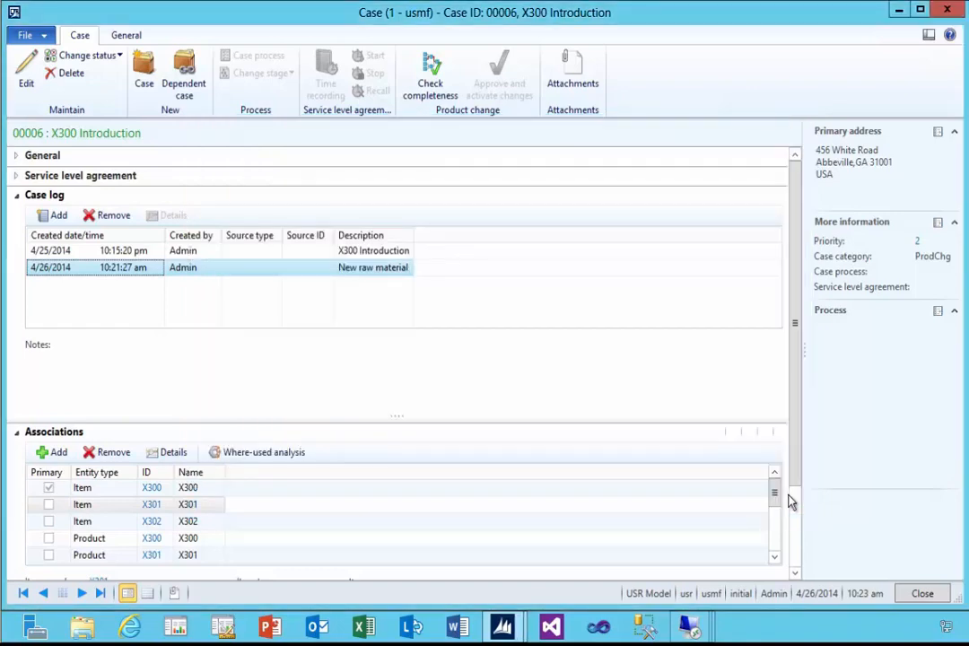
Leave the case and list the released products with the saved X items filter
scroll(403, 515, down, 1)
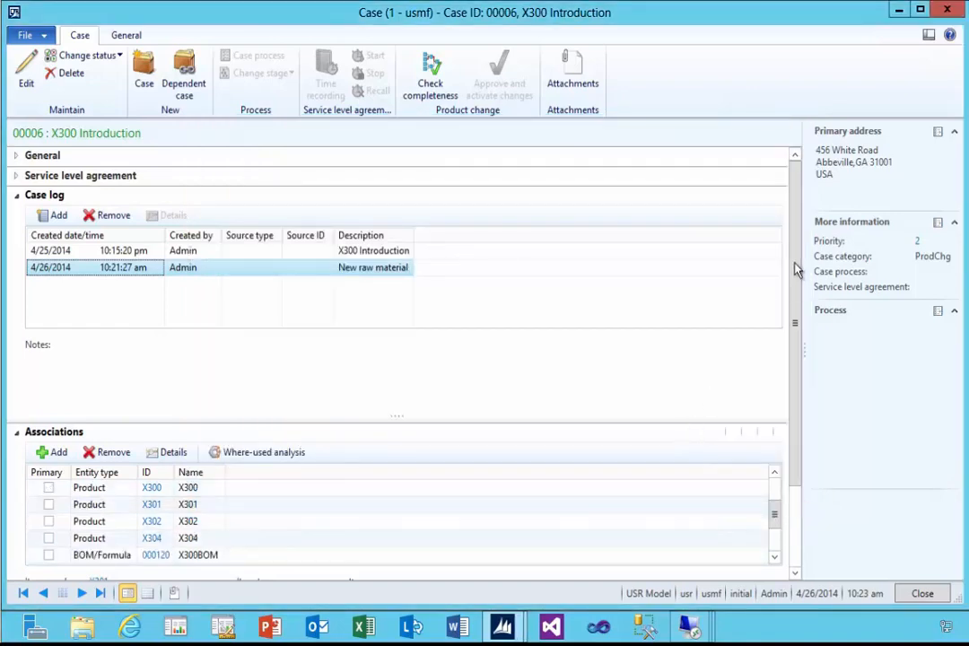
click(946, 8)
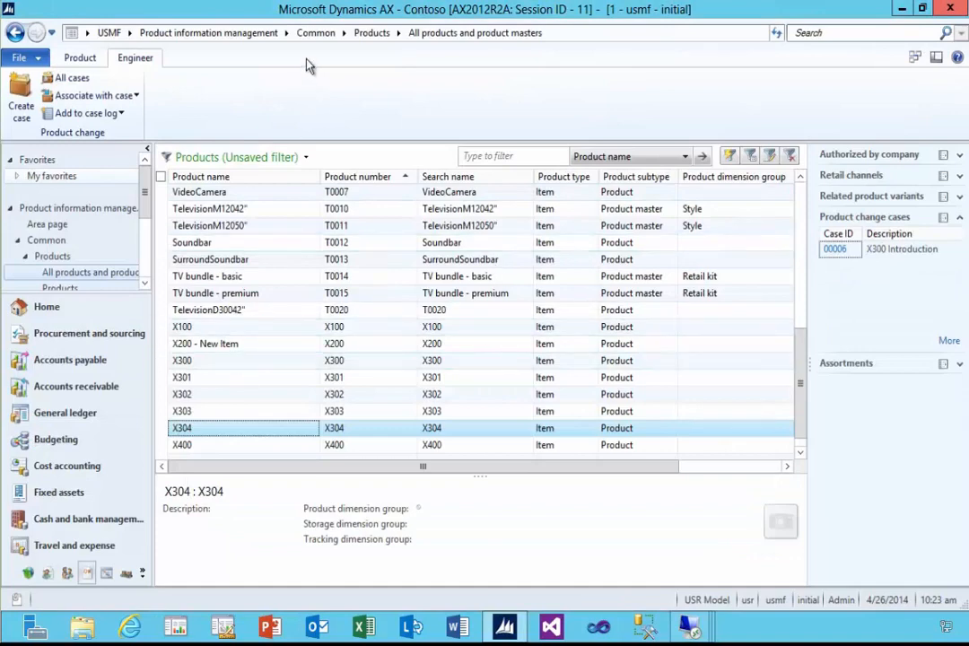
click(219, 33)
click(213, 179)
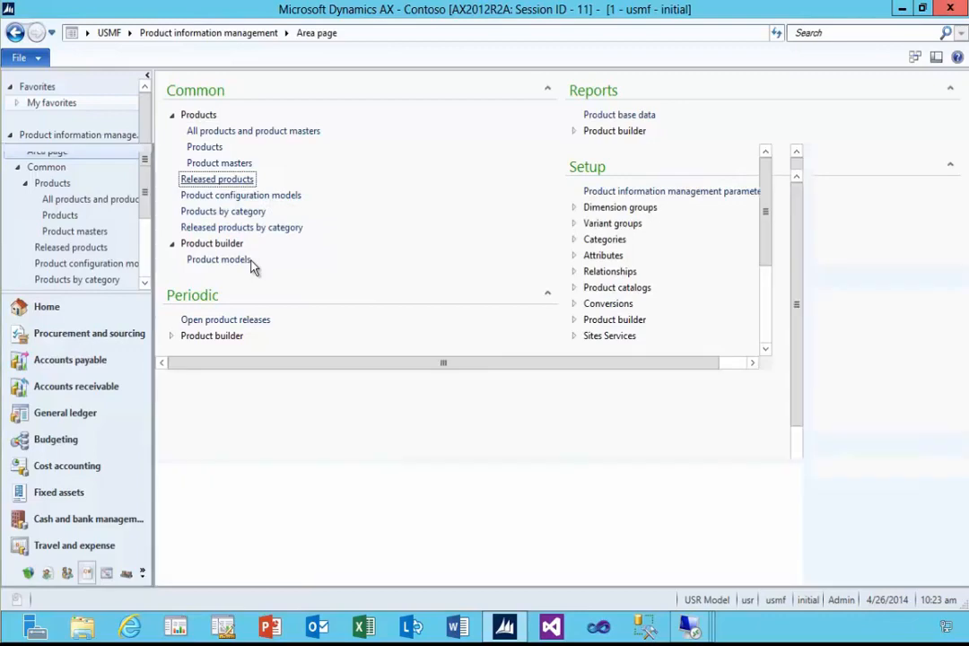
click(216, 157)
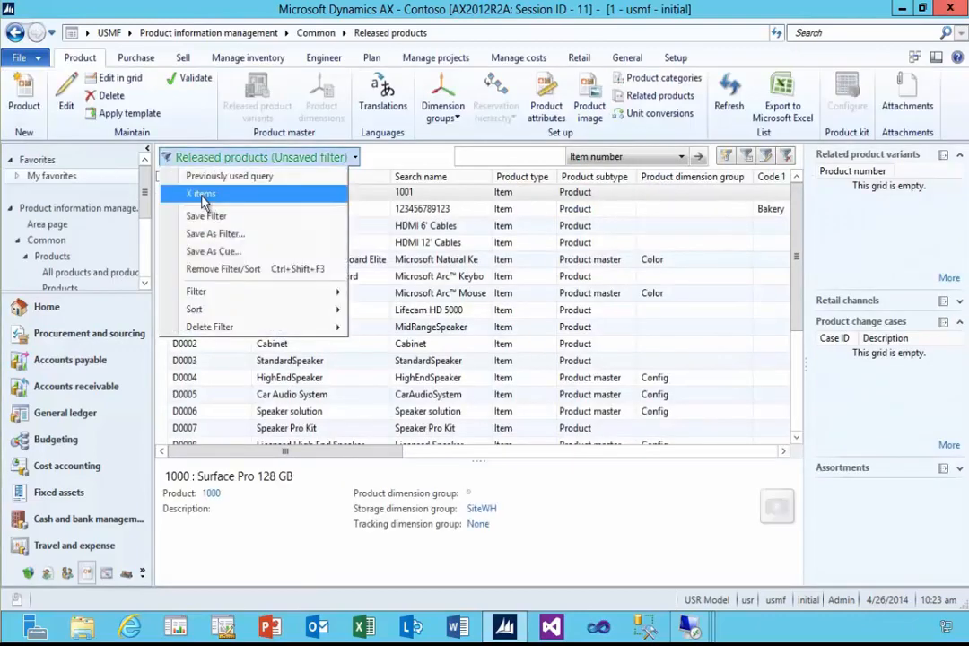
click(201, 195)
Compare the product change cases linked to released products X300 and X303
click(186, 211)
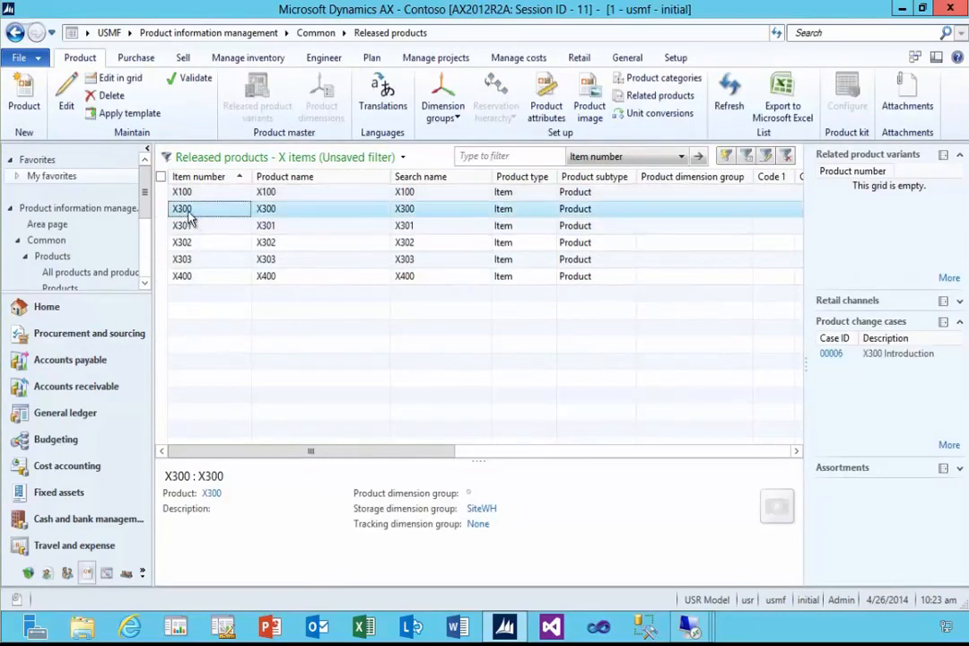
click(208, 262)
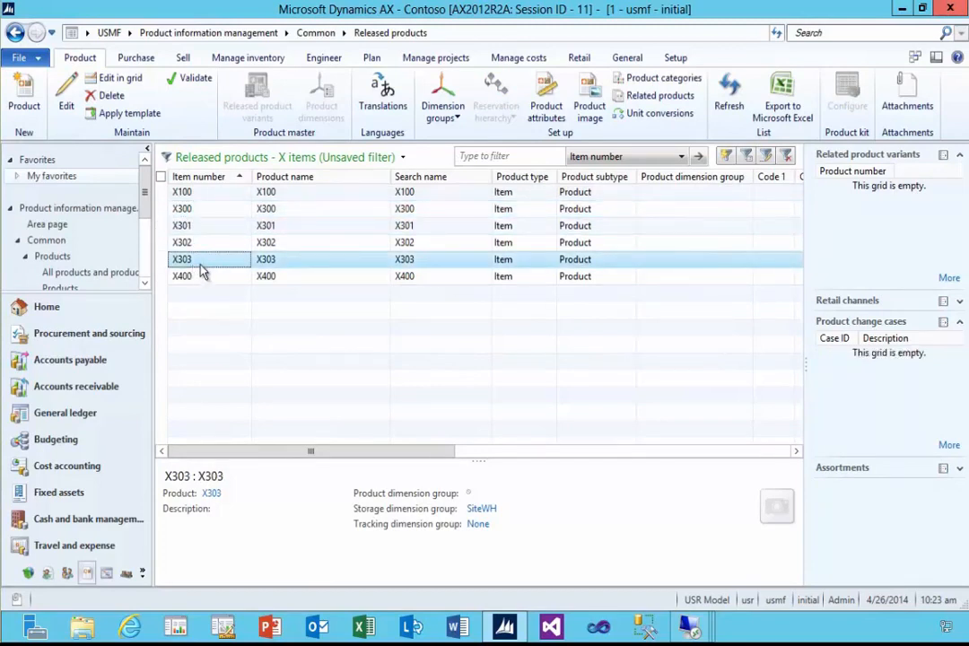
click(190, 208)
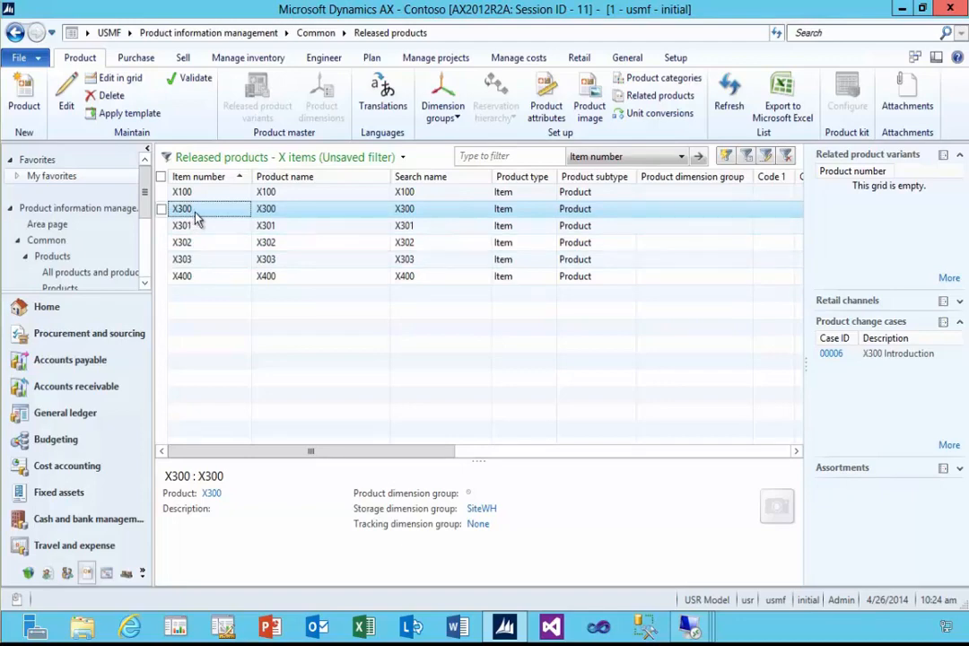
Open the BOM lines of released product X300 and view the product change options for its BOM version and lines
click(324, 57)
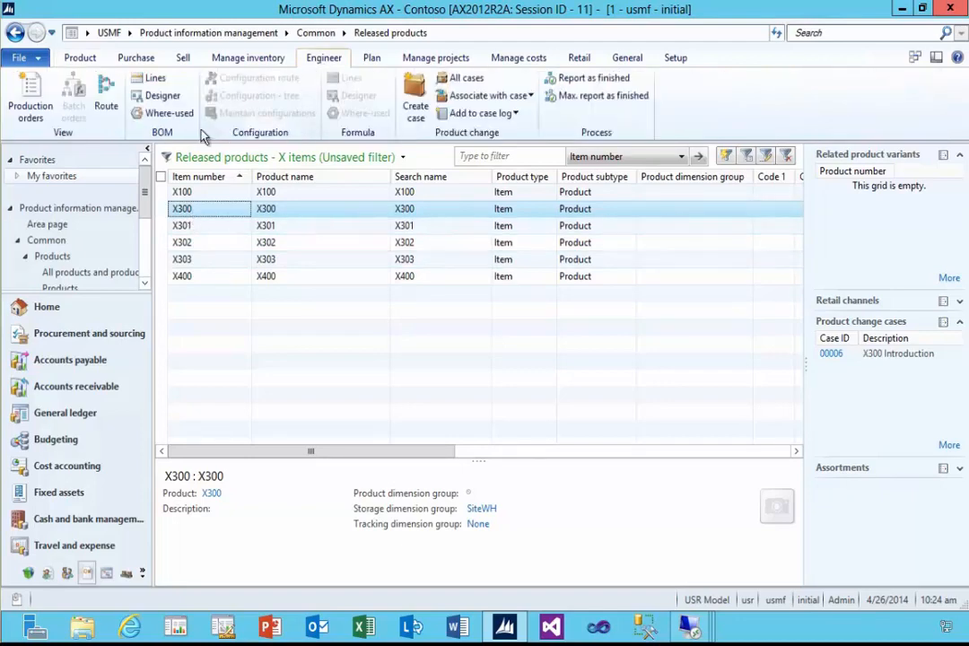
click(152, 79)
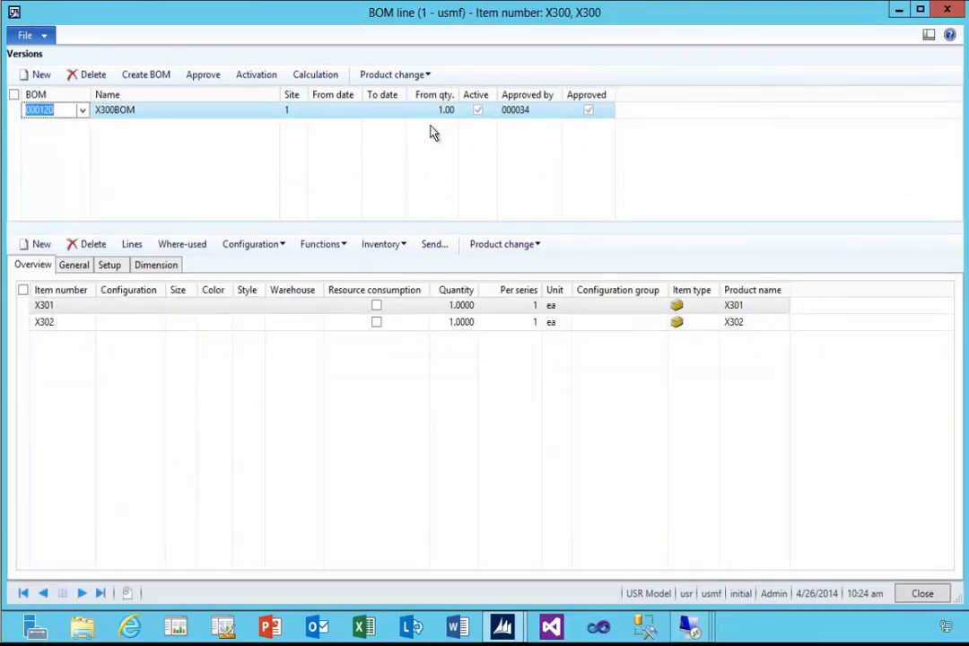
click(429, 77)
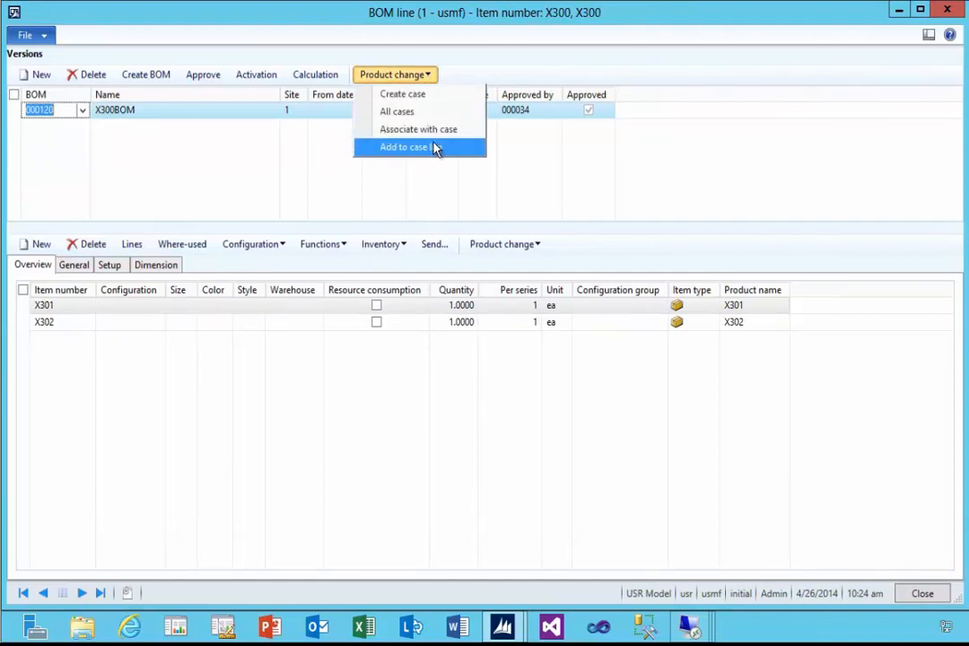
click(538, 248)
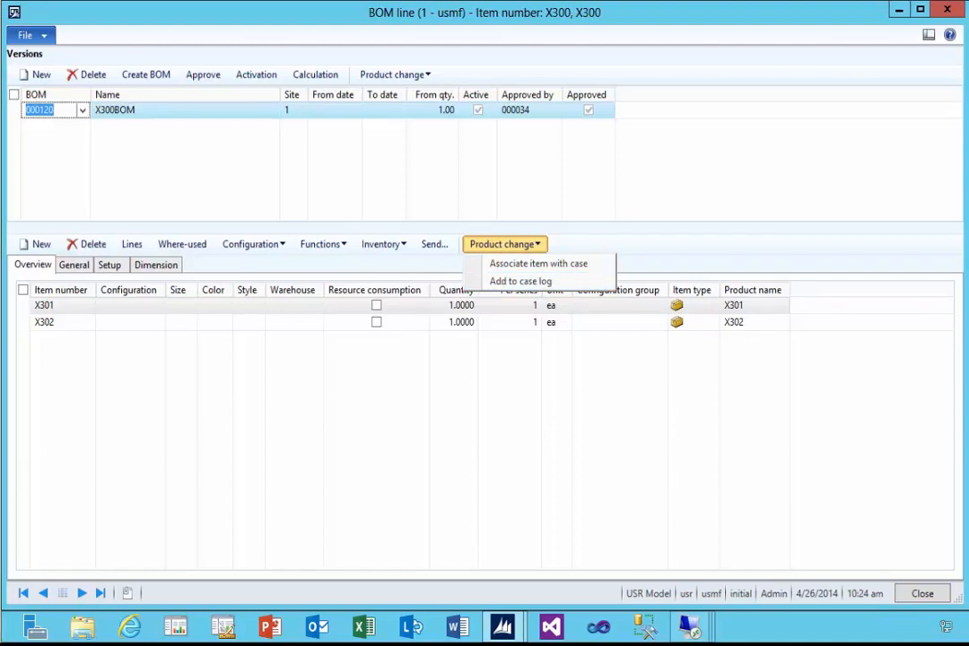
Open the route of released product X300 from the released products list and view the product change options for its route version
click(514, 624)
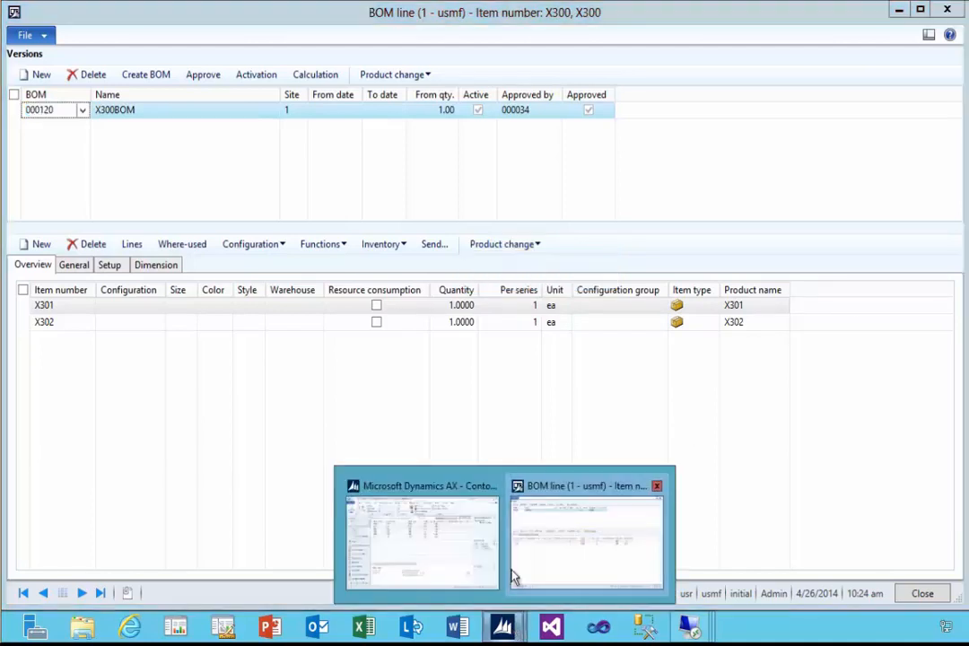
click(439, 557)
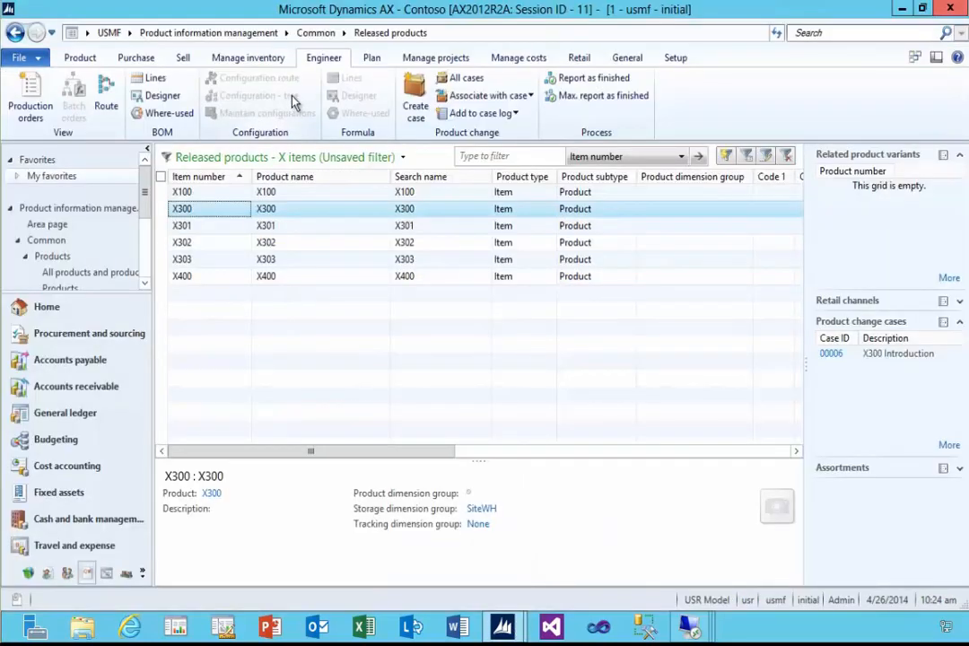
click(105, 100)
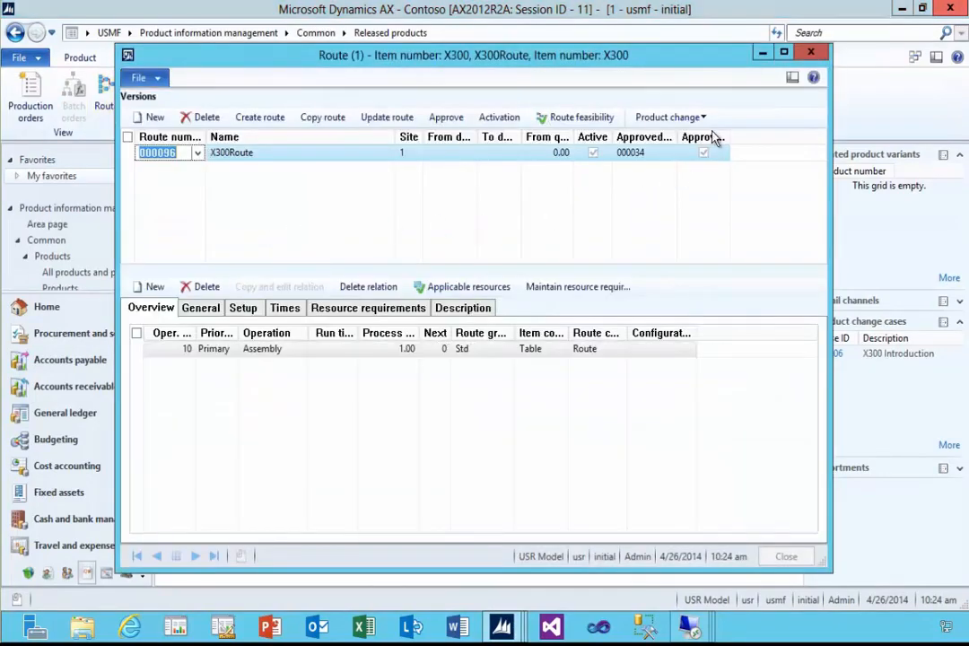
click(690, 118)
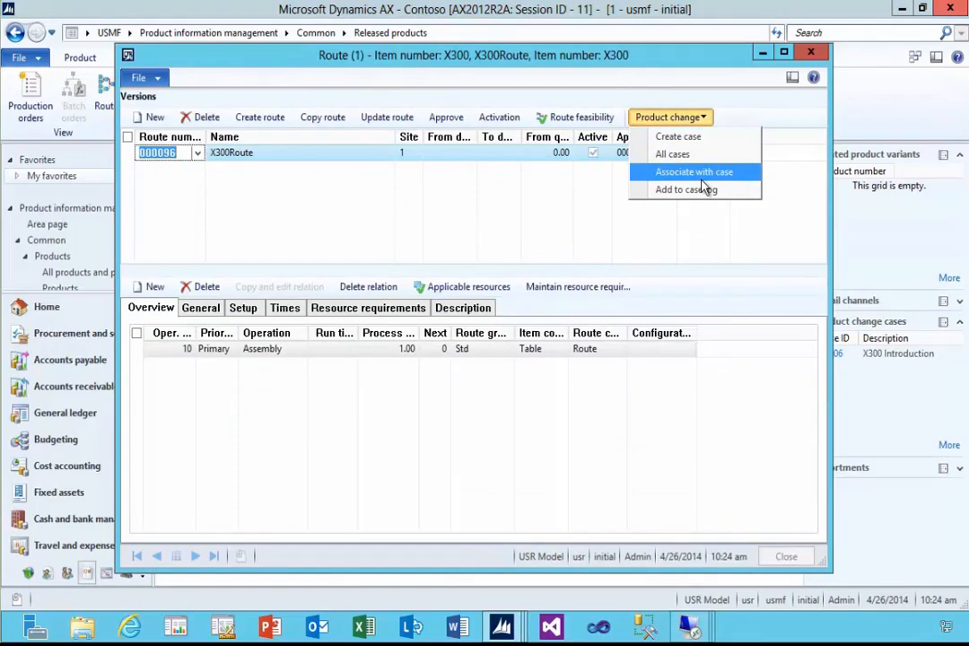
drag(672, 45, 644, 71)
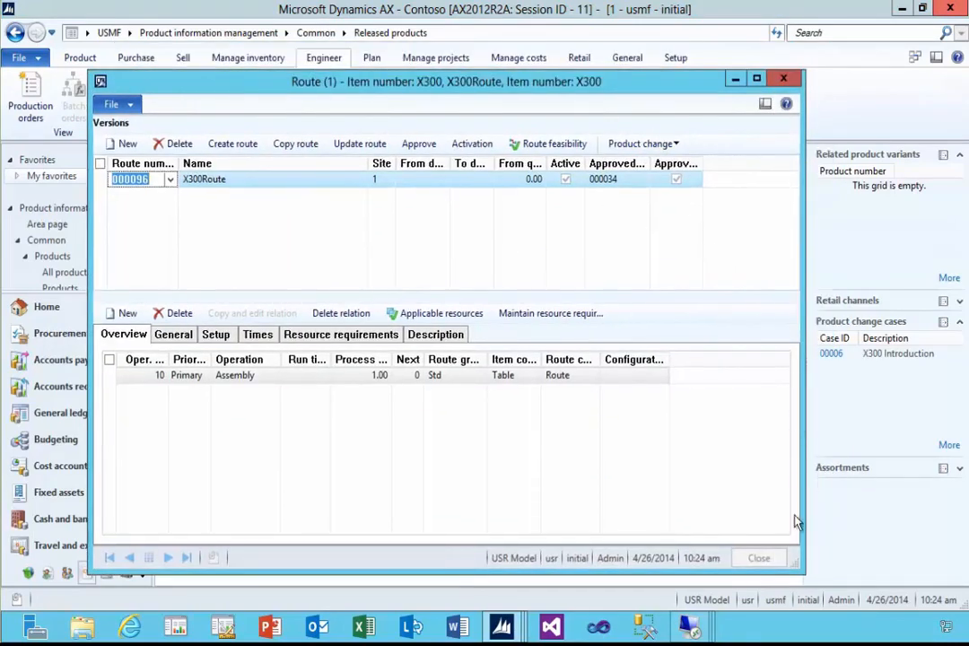
drag(802, 485, 846, 557)
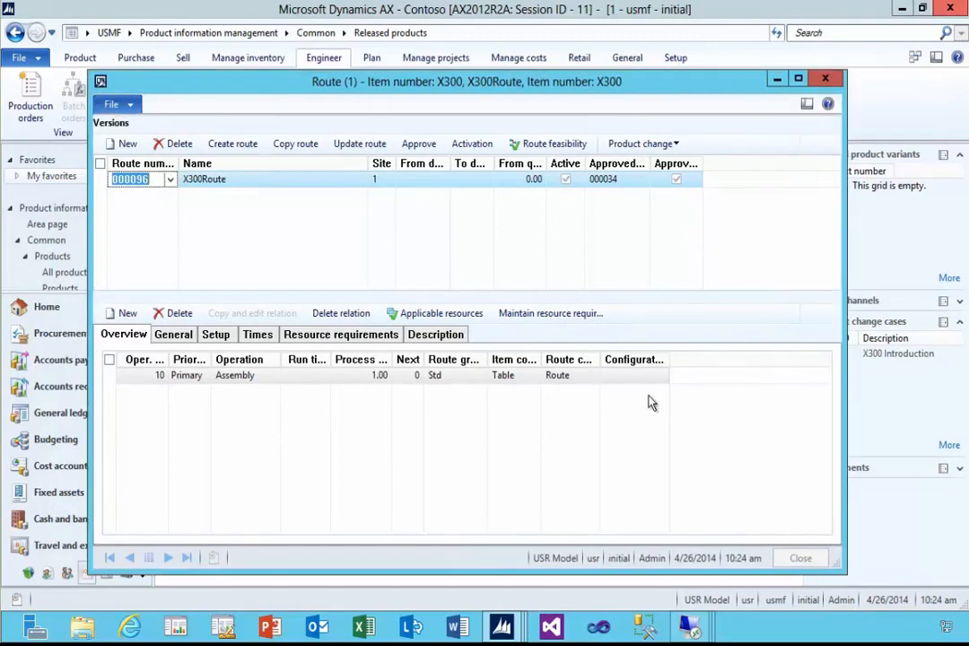
drag(701, 90, 745, 102)
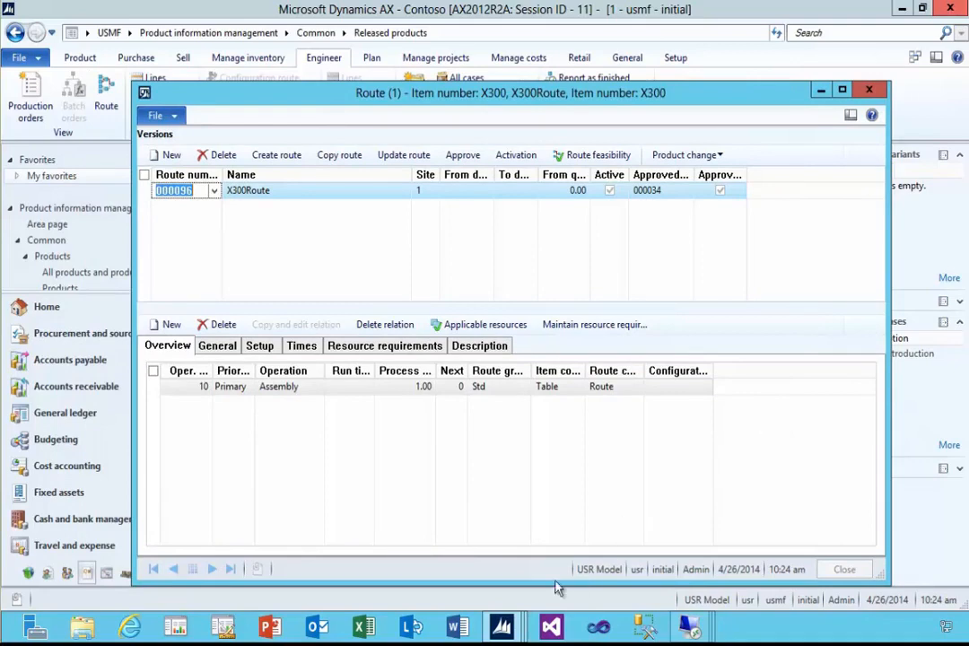
Return to the X300 BOM and add a new line for item X303
click(502, 626)
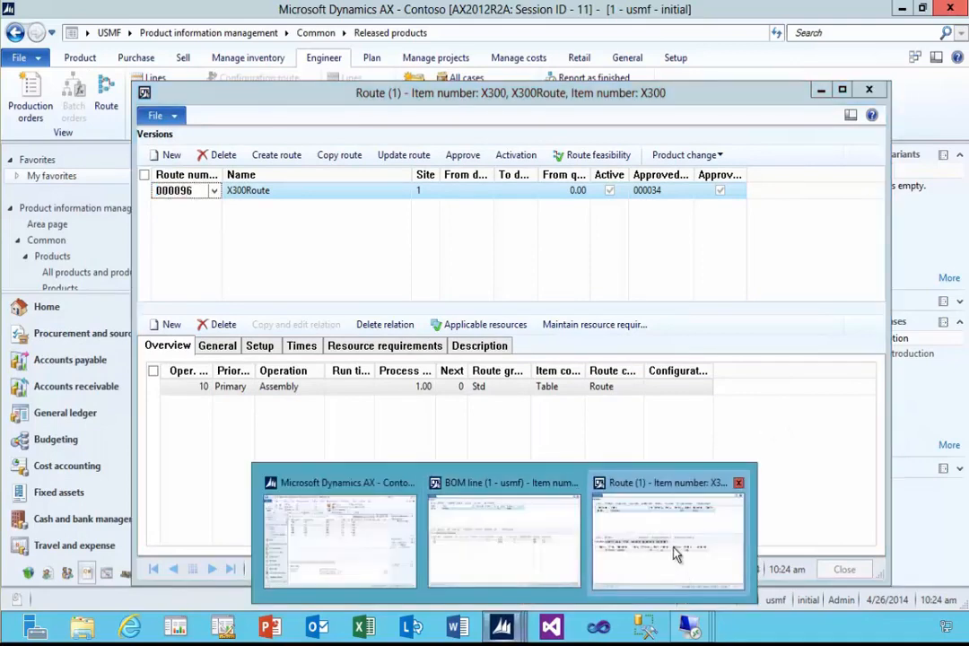
click(503, 530)
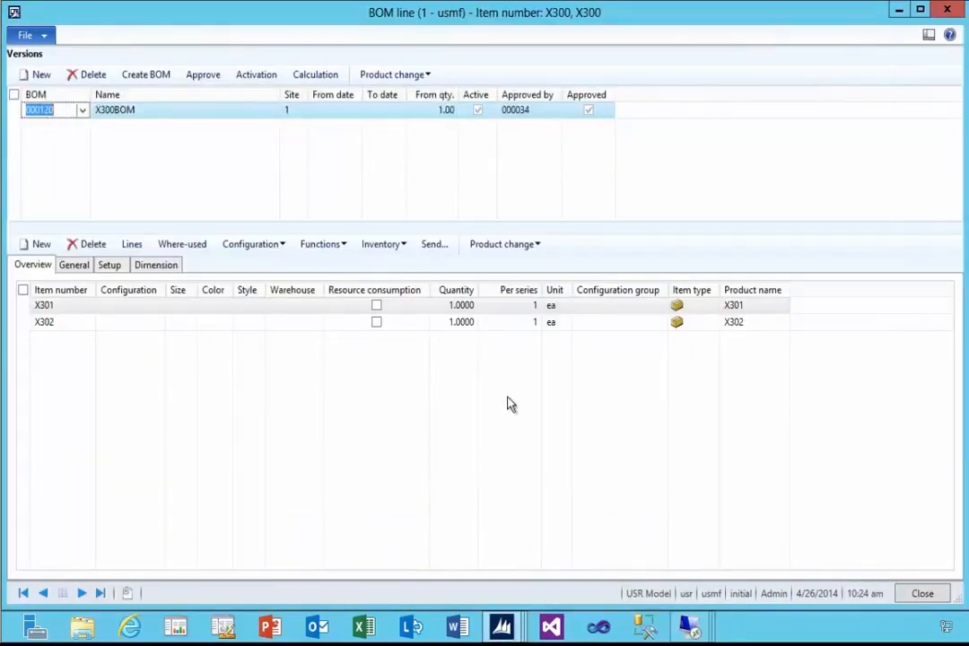
click(72, 331)
click(41, 244)
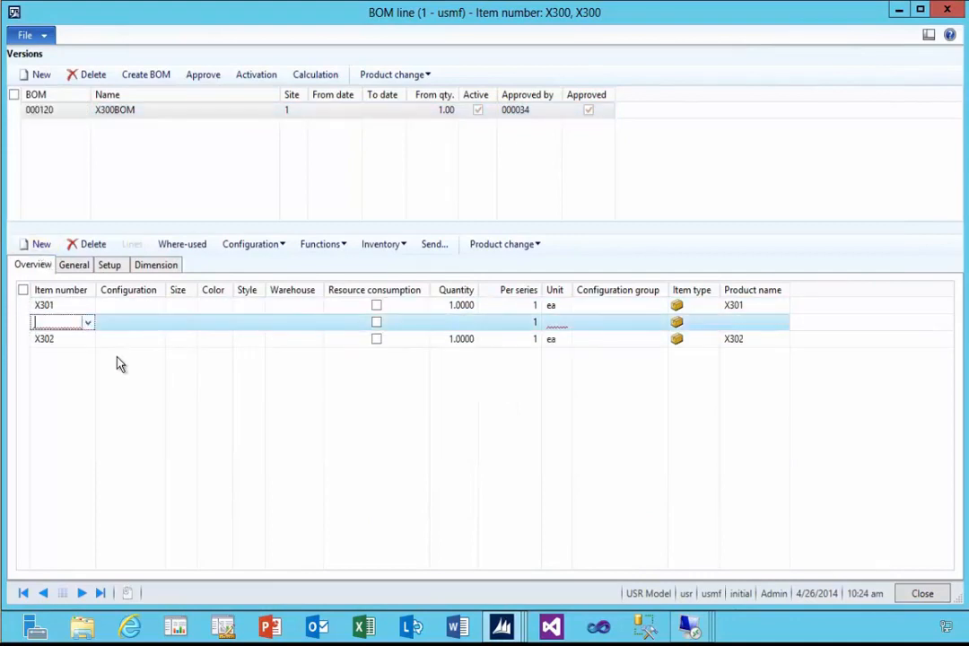
text(X303)
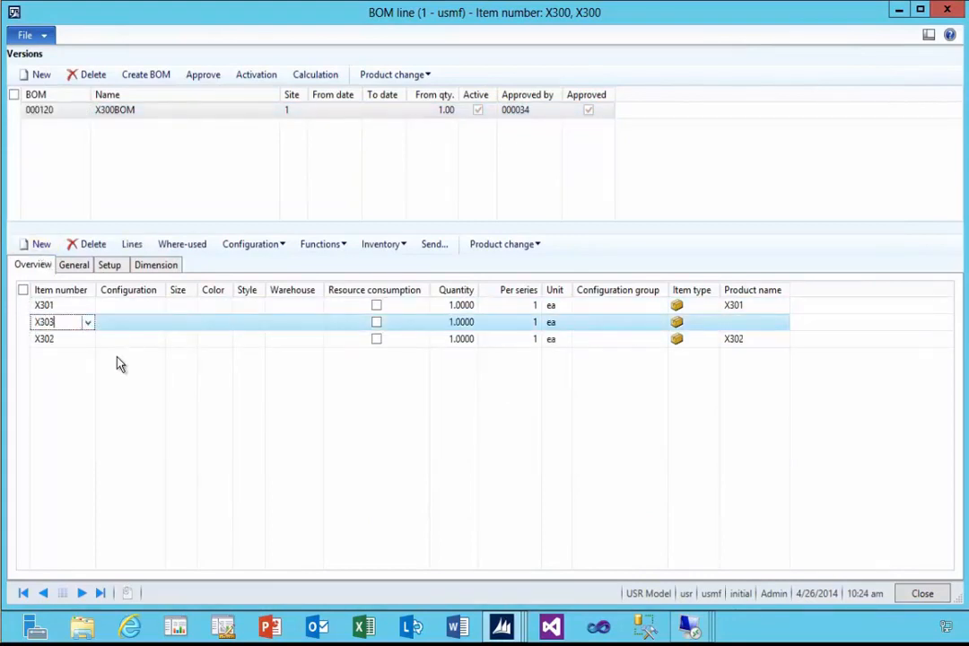
key(Tab)
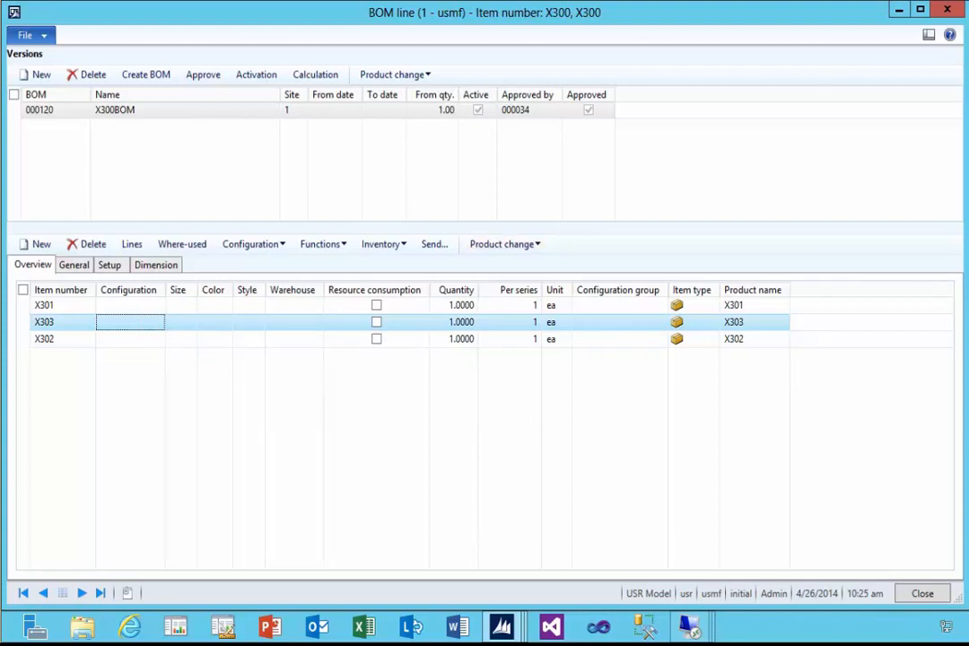
Open case 00006 for editing from the BOM version's product change cases and show its associations, with item X301 selected
click(395, 75)
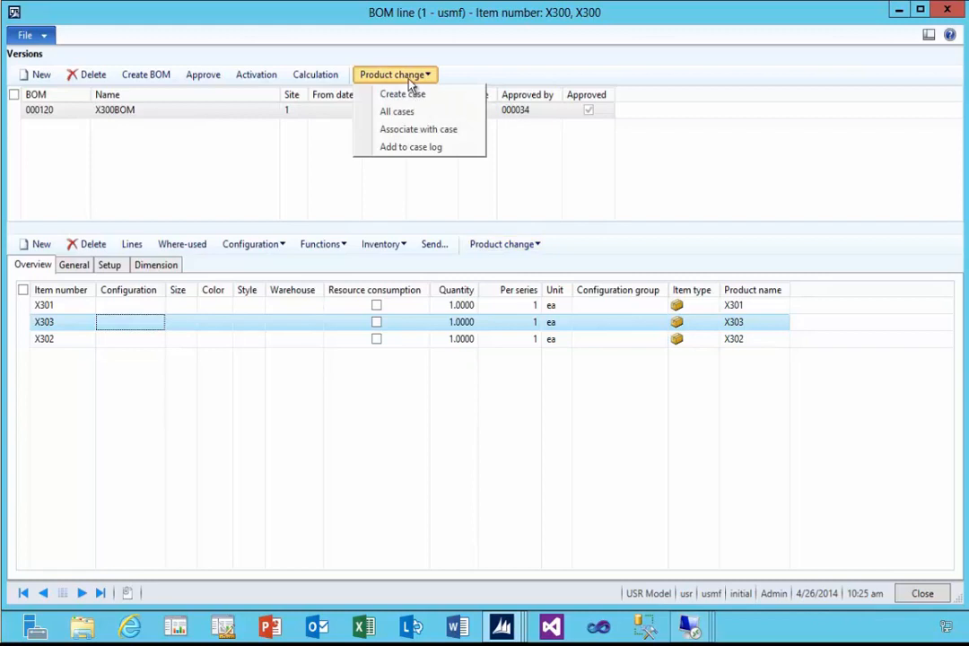
click(405, 112)
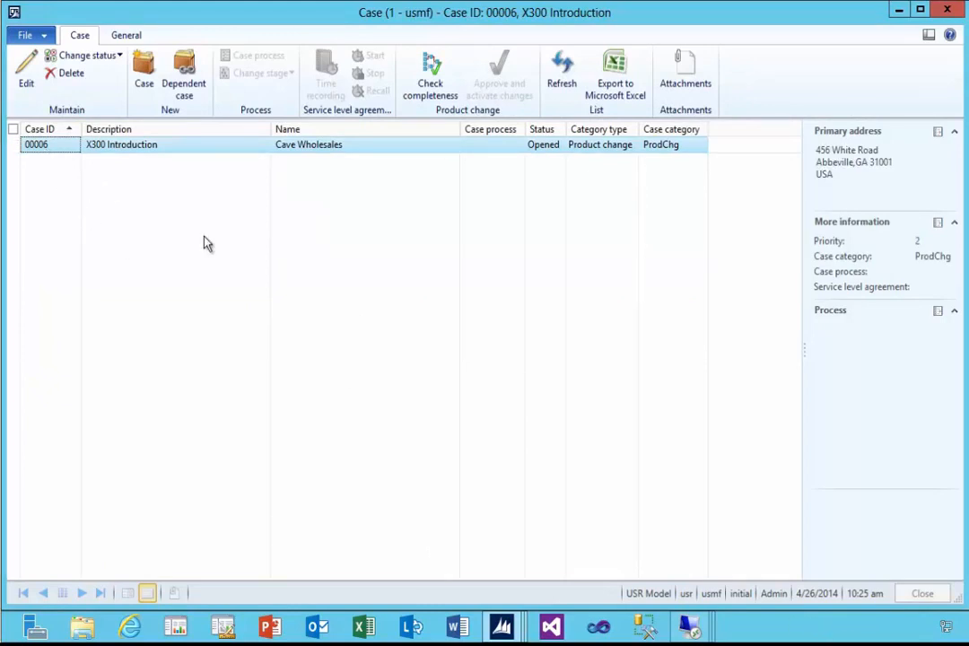
click(21, 74)
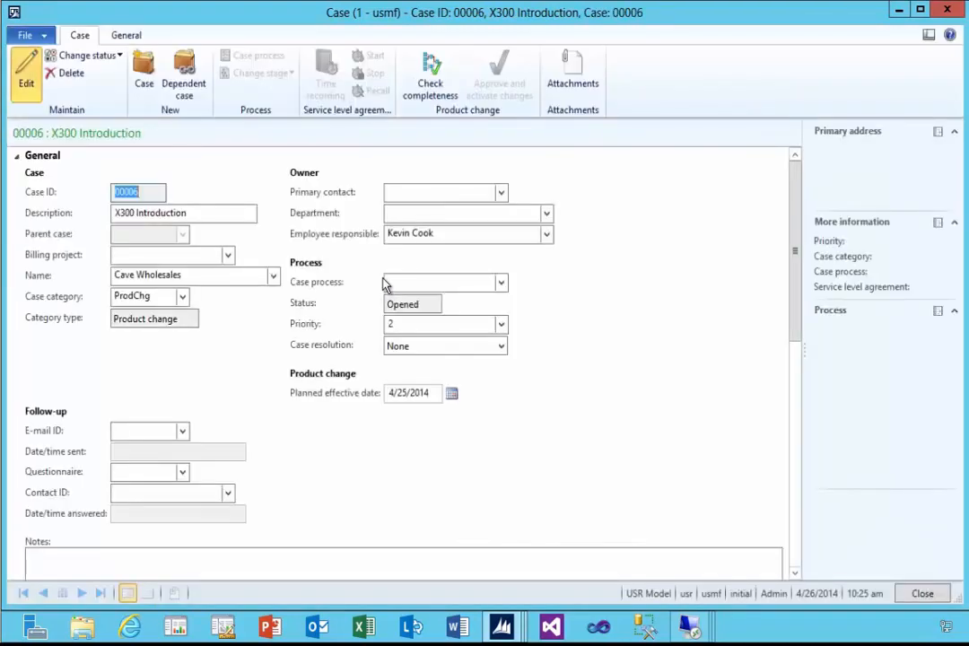
click(15, 159)
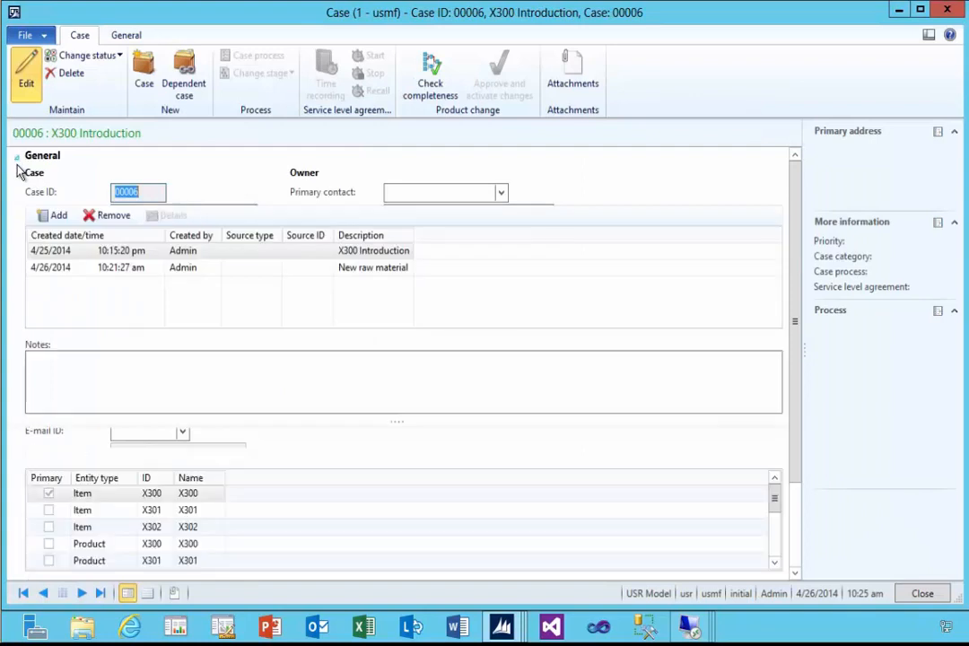
click(17, 198)
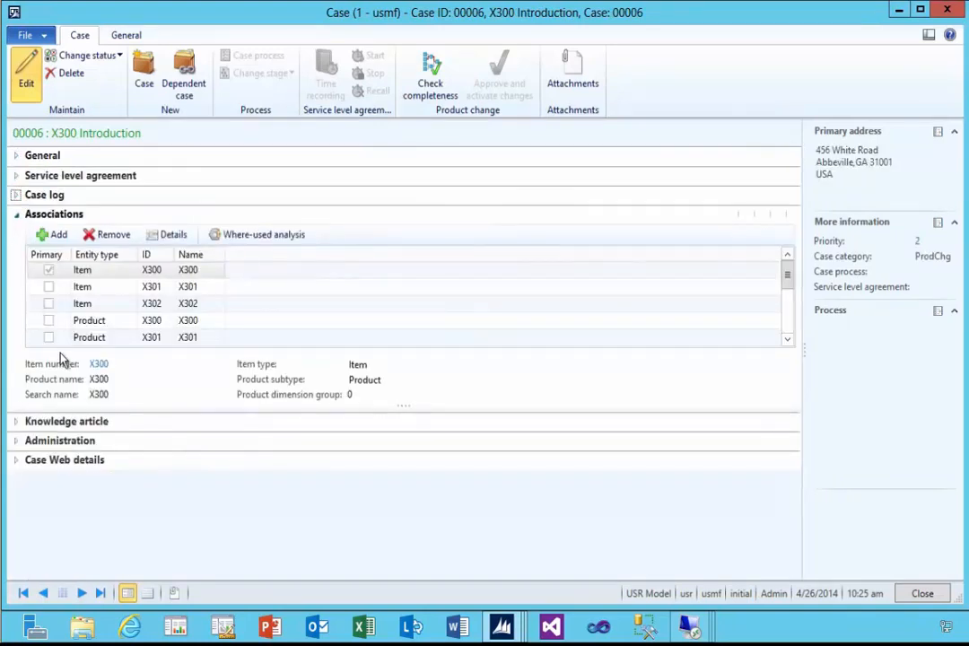
click(198, 292)
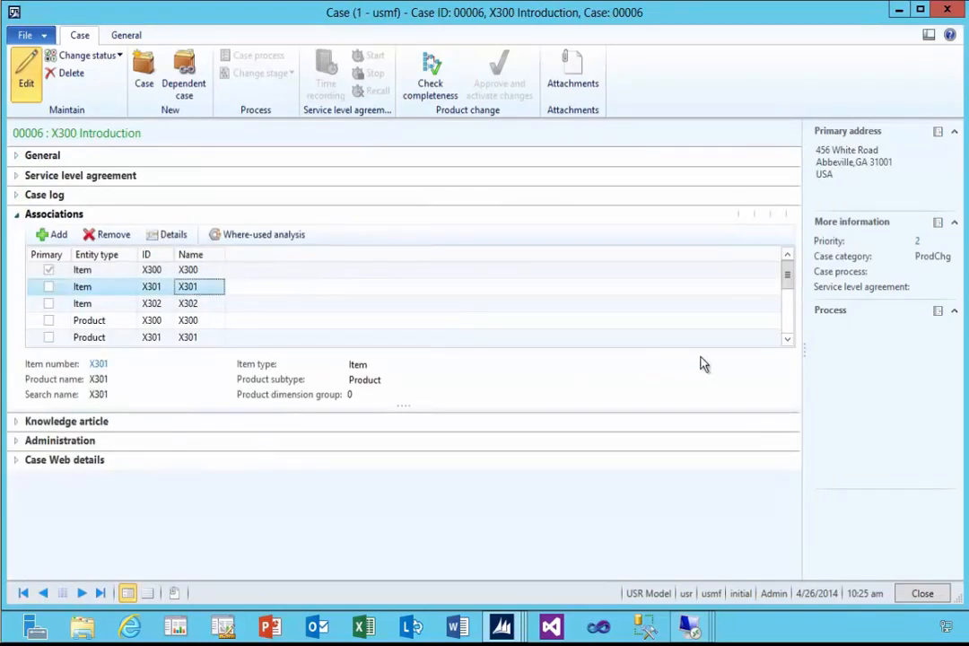
Run the where-used analysis for item X300 from the case's associations and associate all of its results with the case
click(789, 343)
click(789, 343)
click(789, 343)
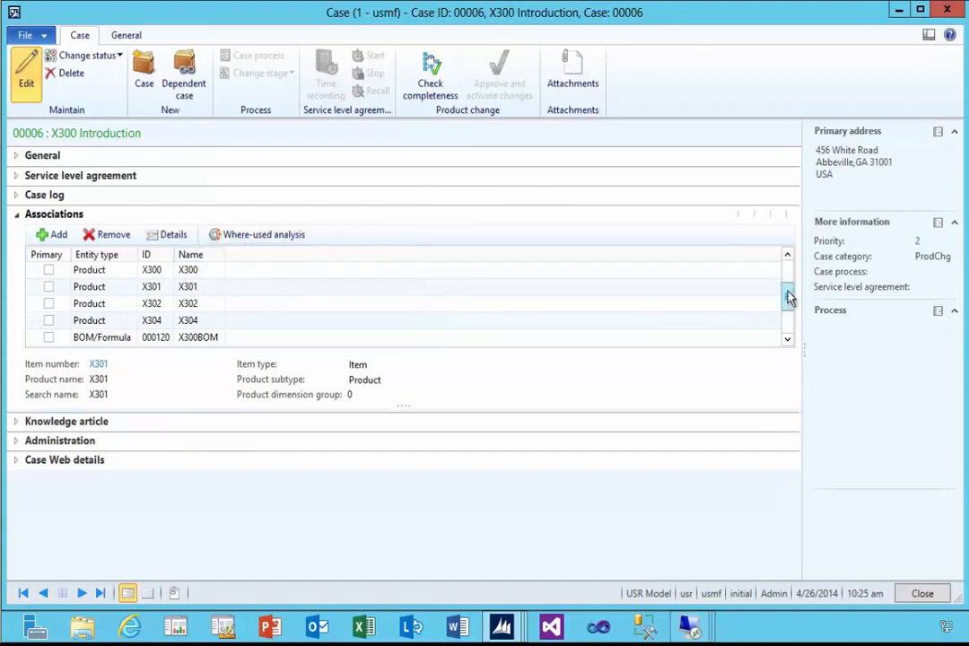
drag(789, 297, 762, 277)
click(186, 270)
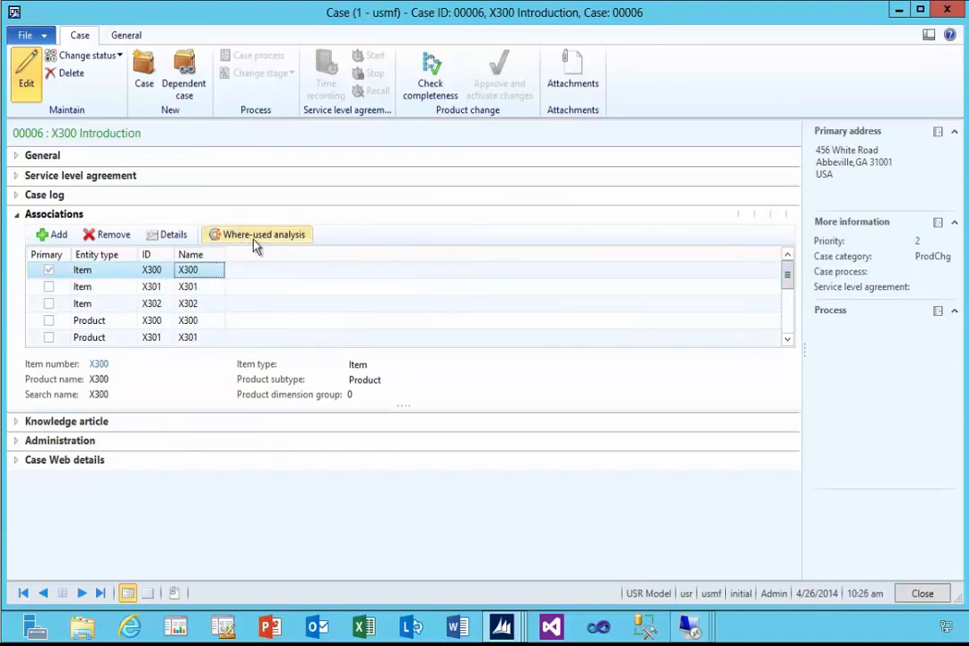
click(255, 237)
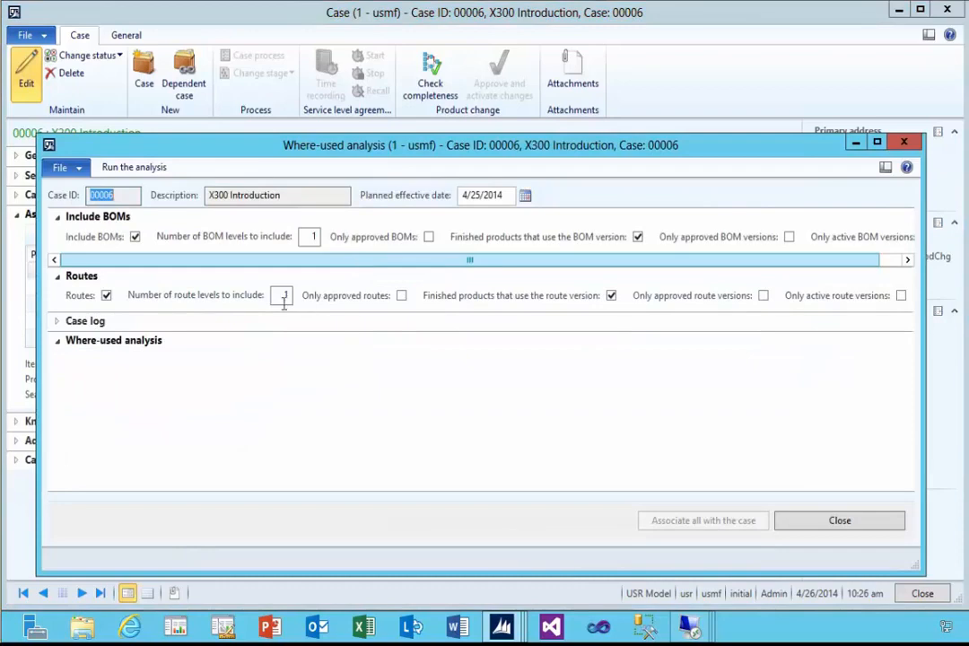
click(133, 170)
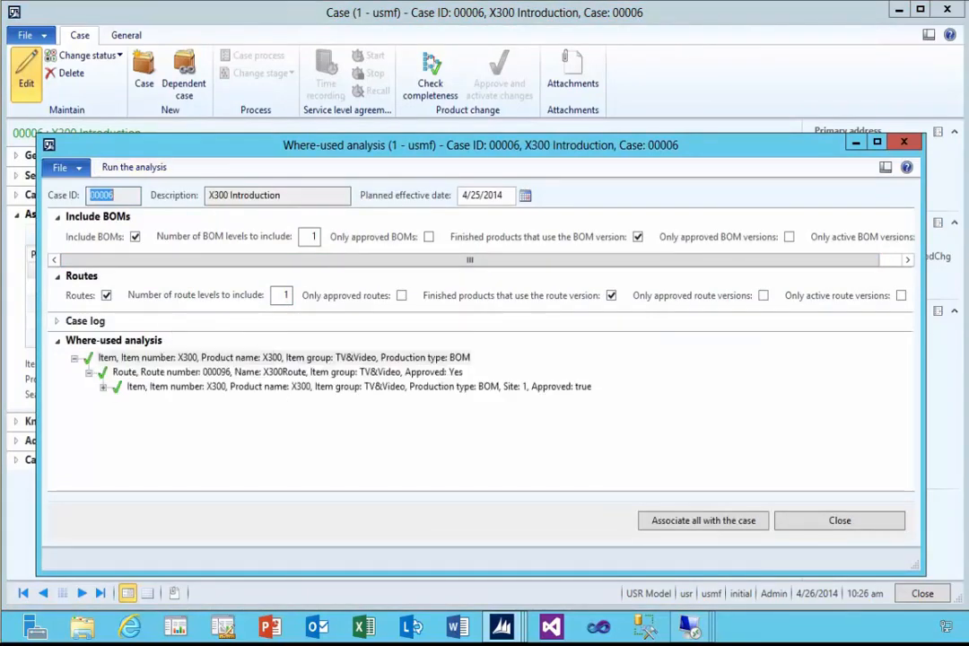
click(703, 520)
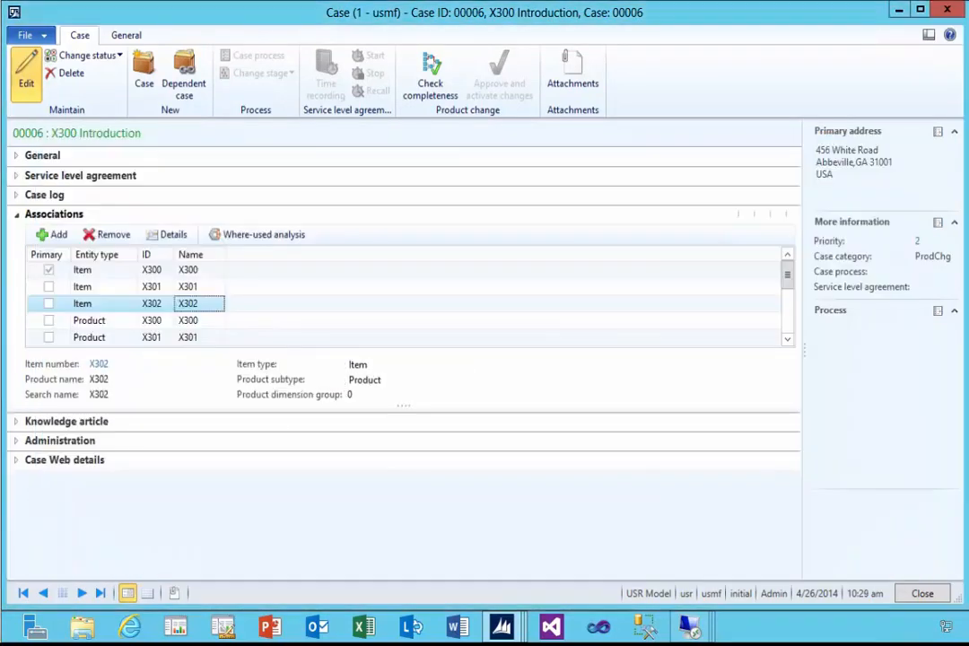
Rerun the where-used analysis for item X300, review its route usage and close the analysis
click(231, 234)
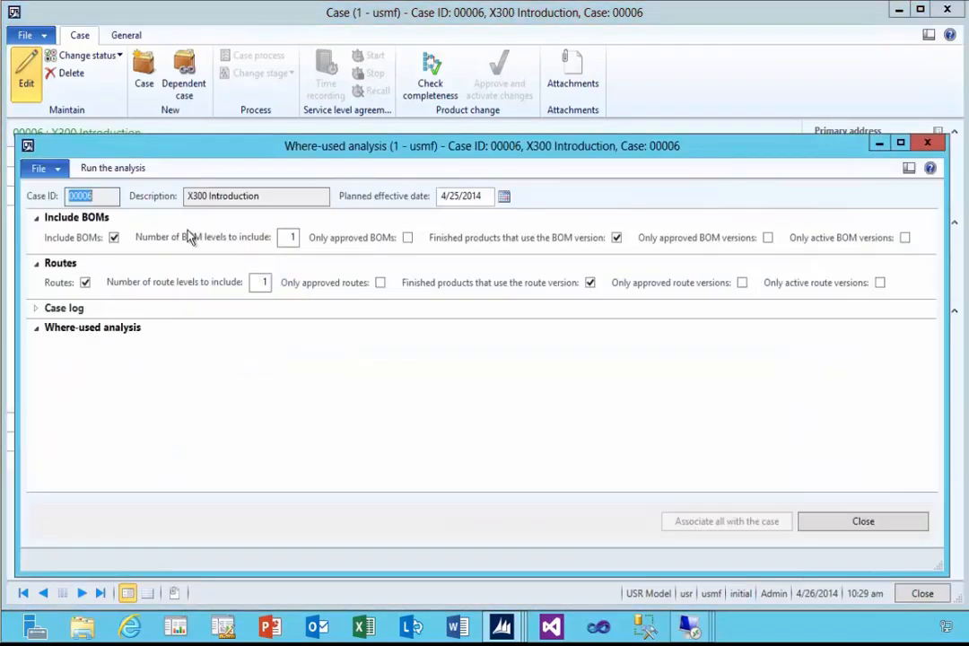
click(94, 170)
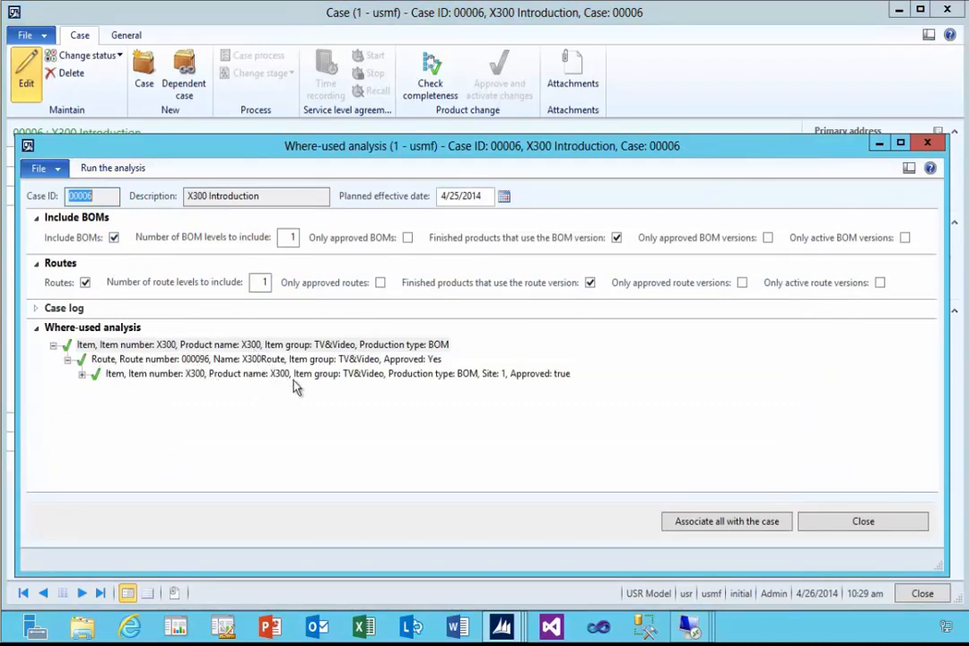
click(835, 525)
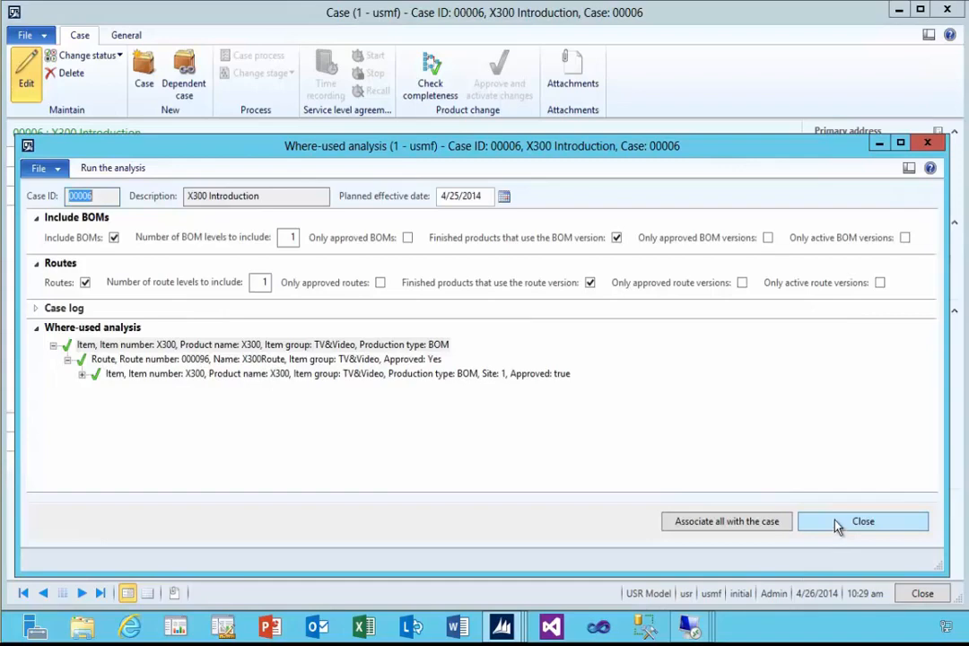
Run the where-used analysis for associated item X301, review its BOM usage and close the analysis
click(181, 289)
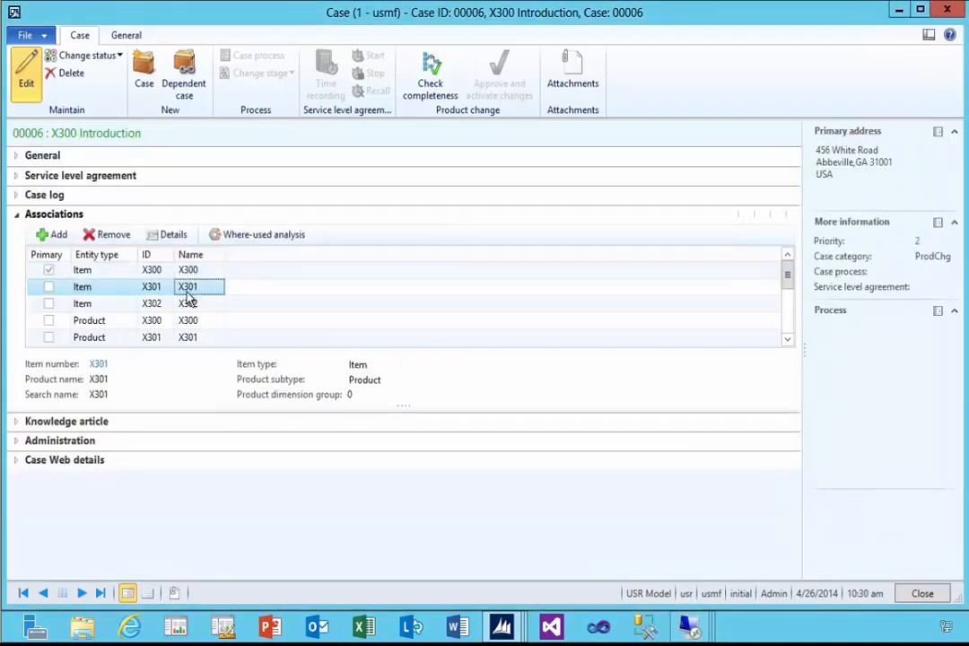
click(264, 234)
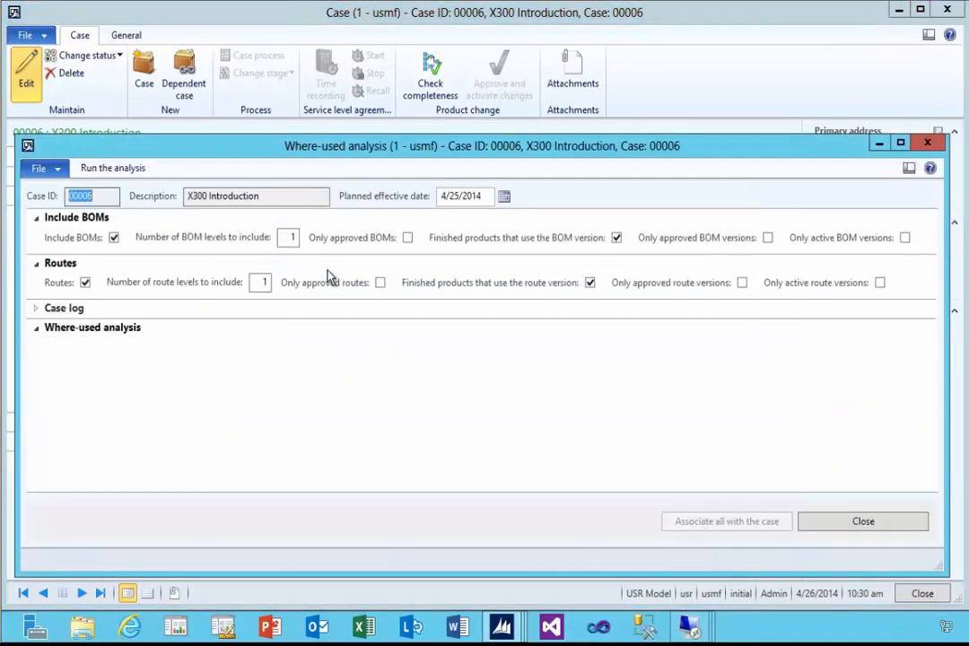
click(108, 169)
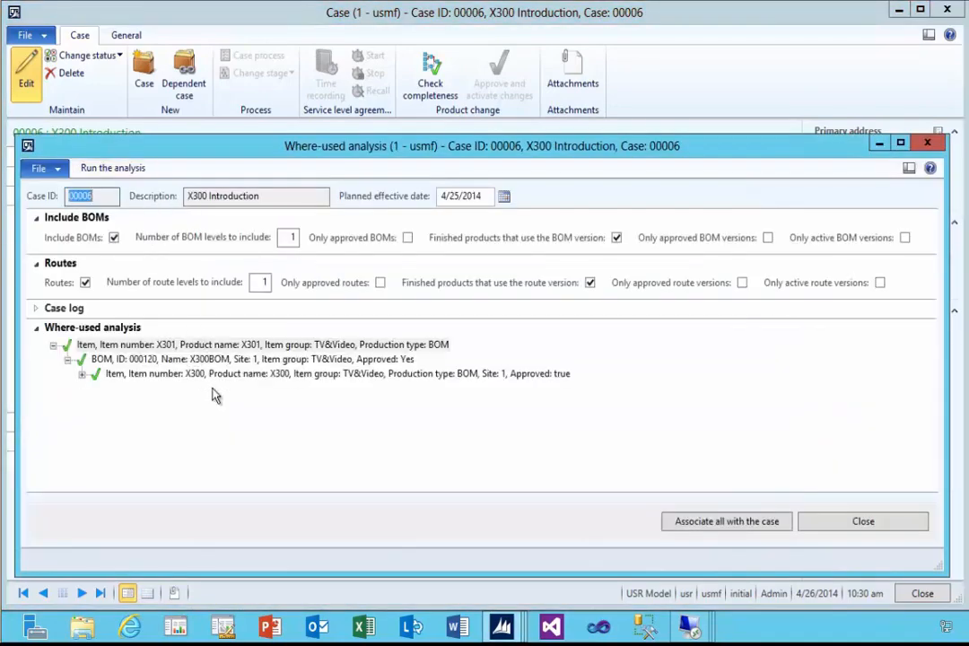
click(884, 528)
Run the where-used analysis for associated item X302, examine its BOM usage including X400 BOM, and close the analysis
click(219, 303)
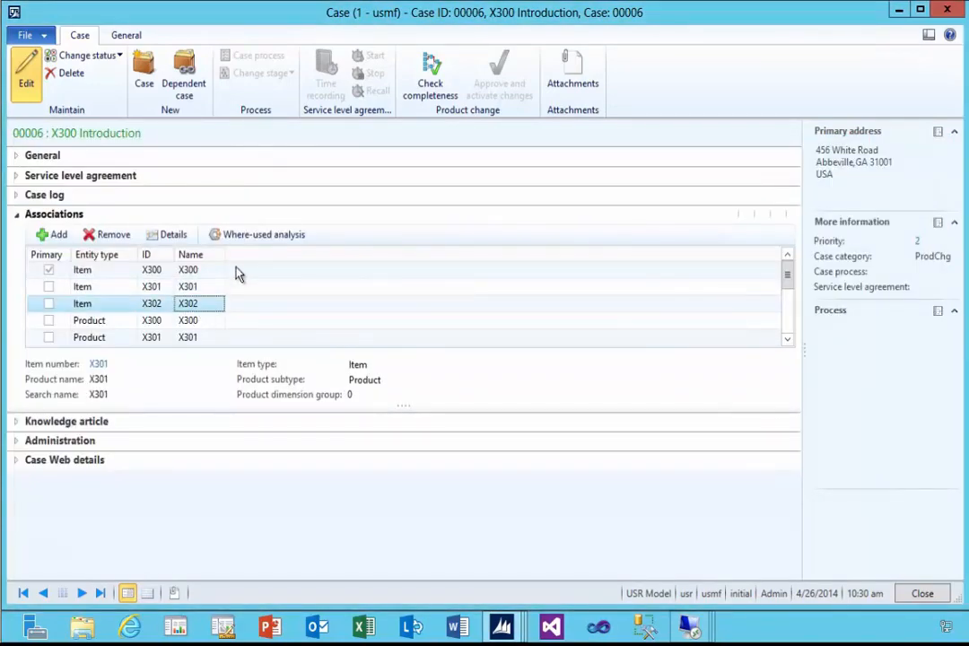
click(240, 238)
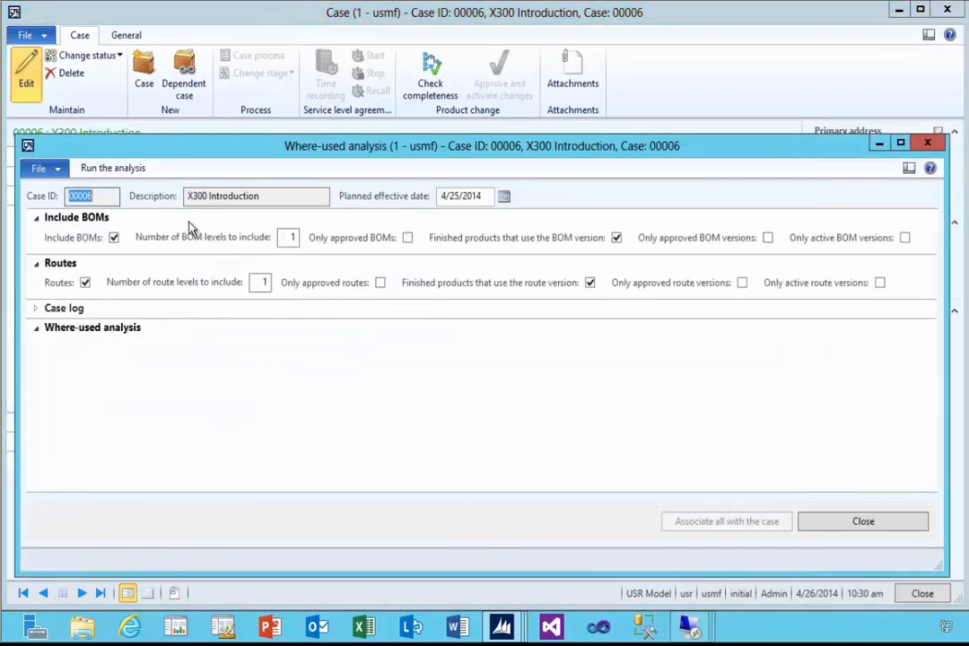
click(103, 172)
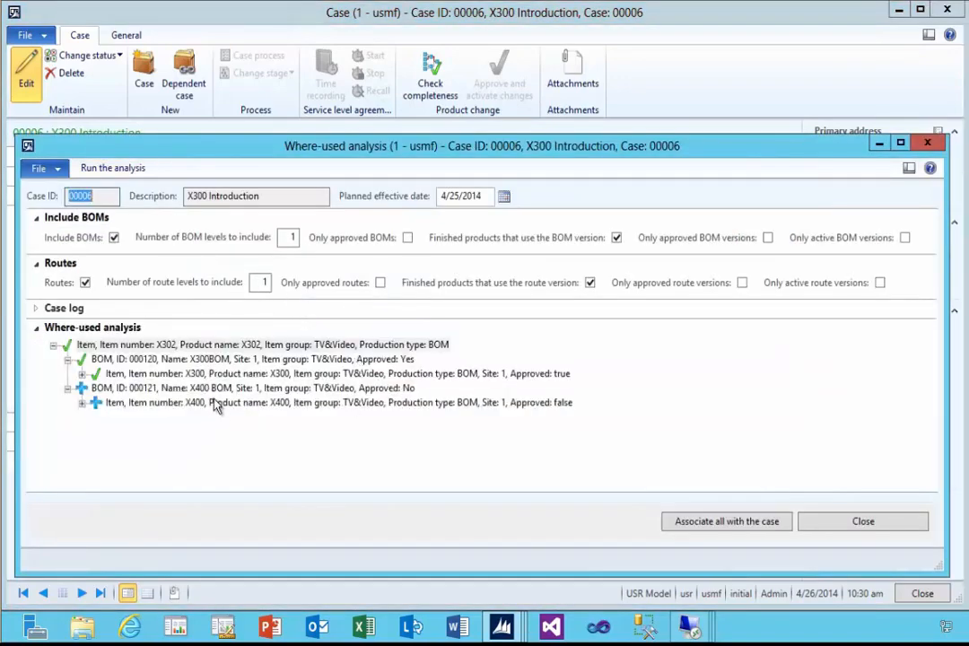
click(62, 342)
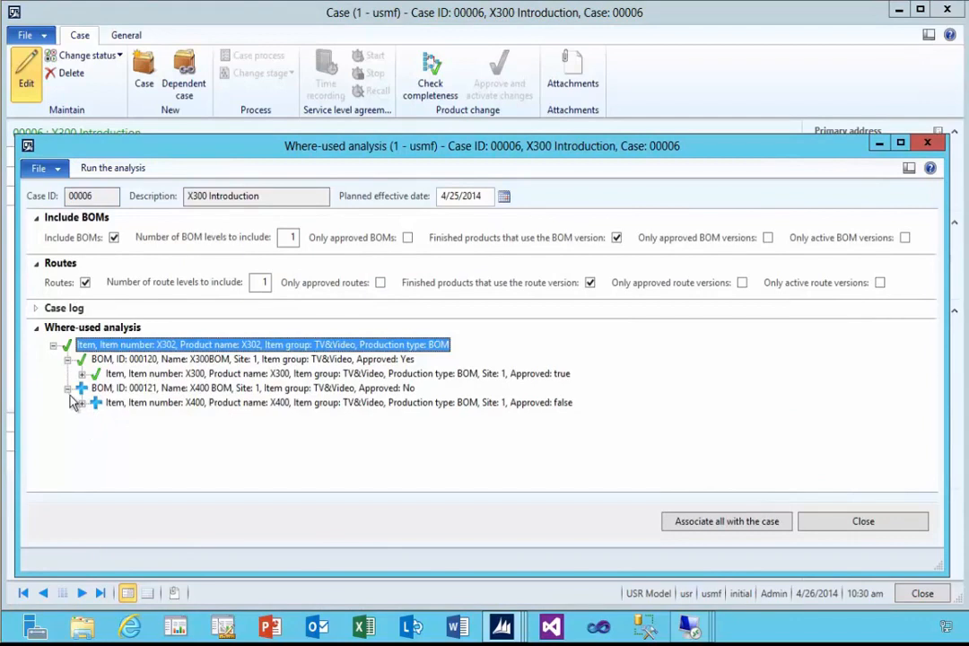
click(134, 389)
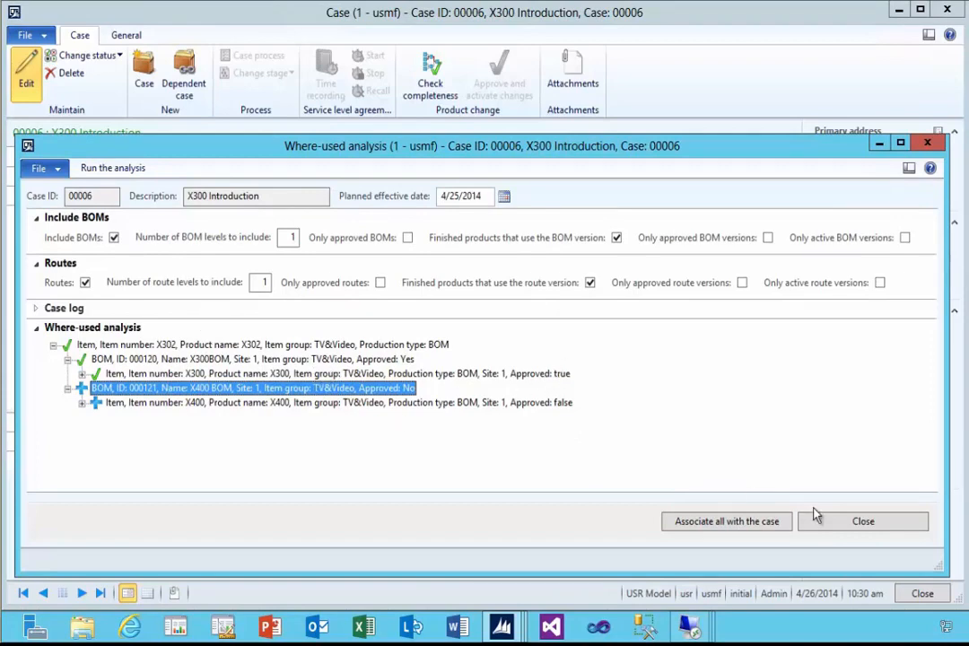
click(843, 527)
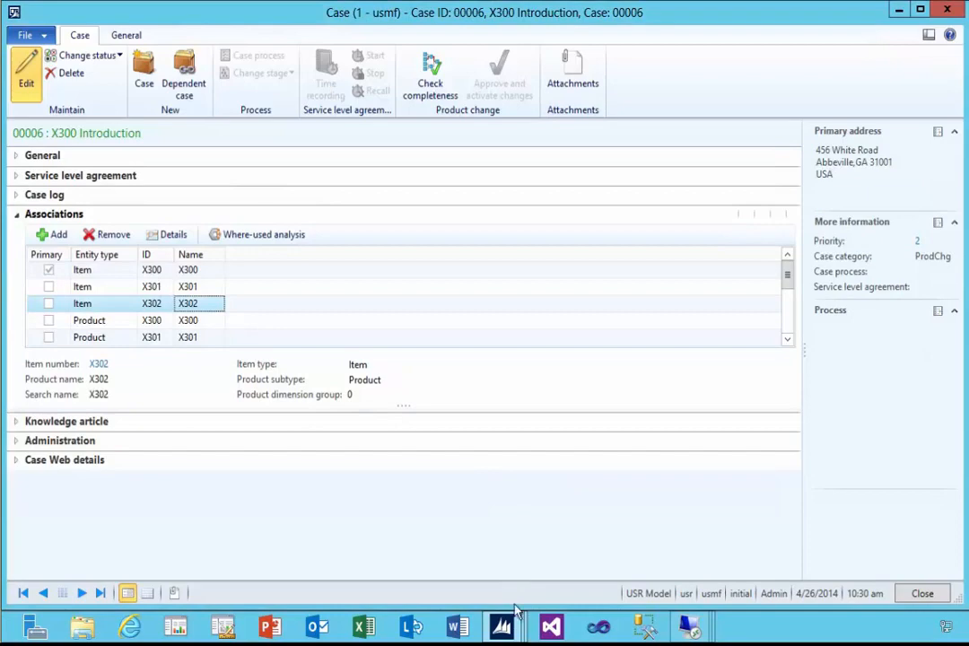
Return to the X300 BOM lines and associate item X303 with case 00006, using the case log description "BOM Change X300"
mouse_move(503, 626)
click(341, 512)
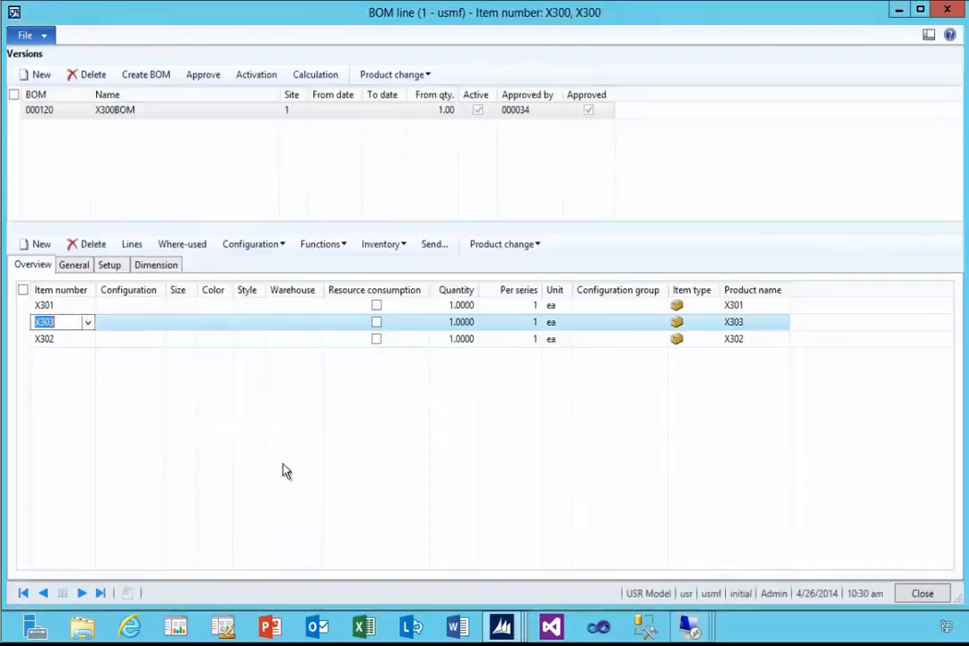
click(75, 310)
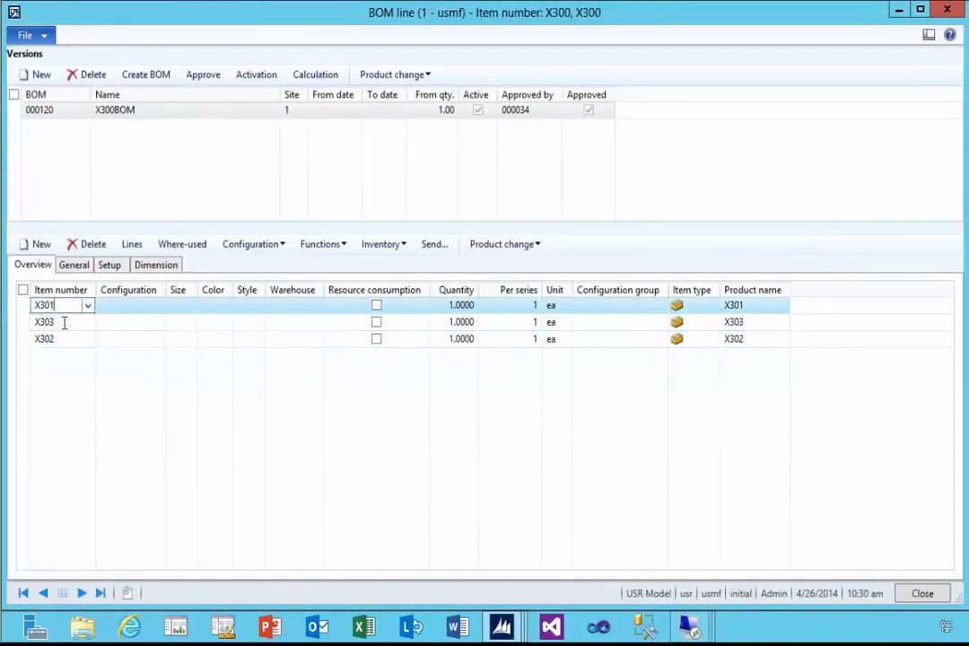
click(63, 323)
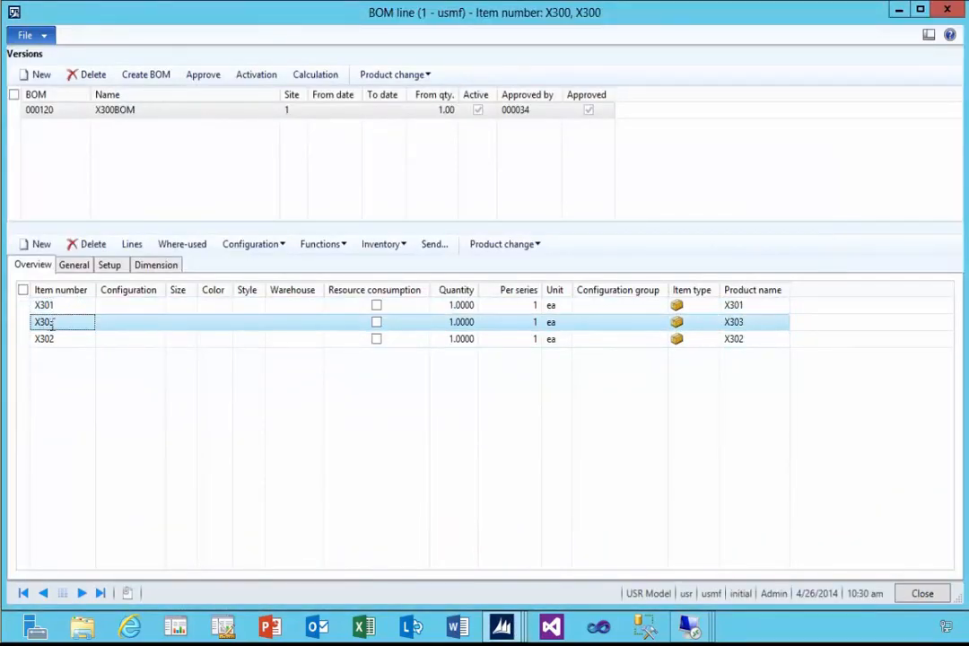
click(495, 247)
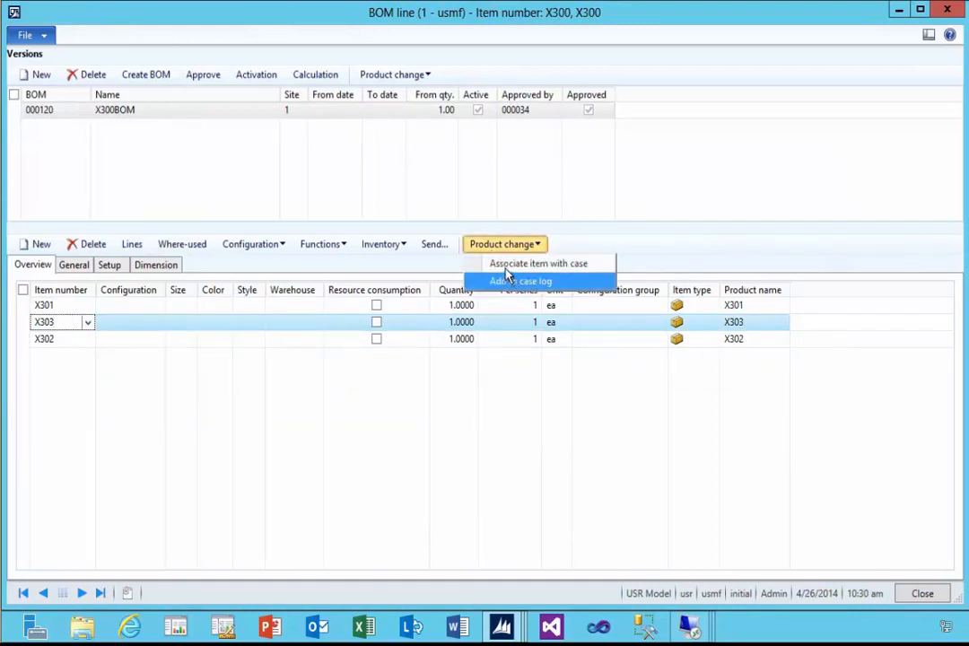
click(508, 266)
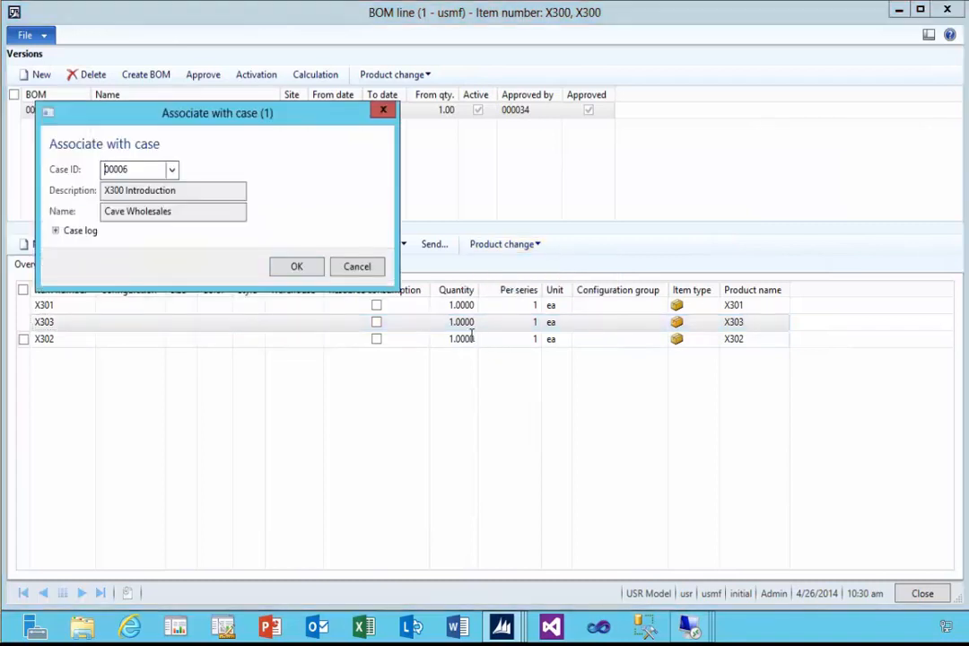
click(54, 231)
click(160, 256)
text(BOM Change)
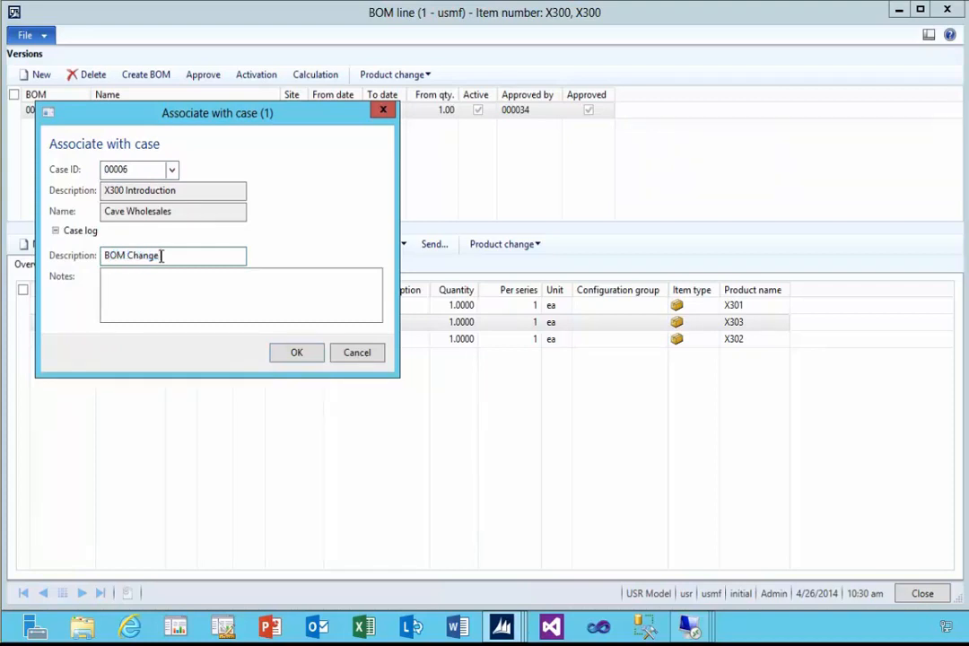
text( X300)
click(173, 292)
click(297, 352)
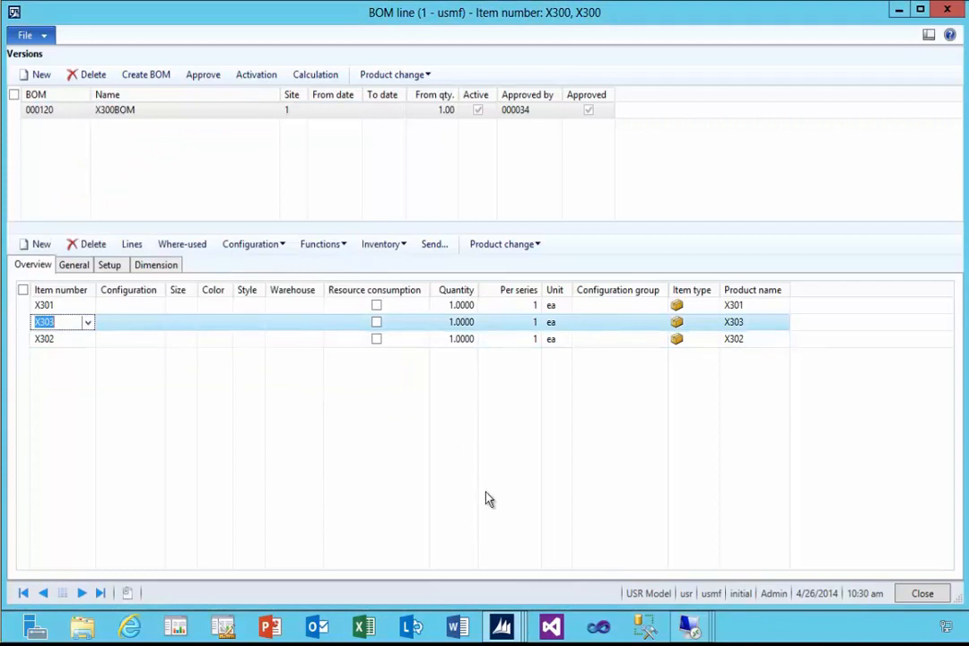
Return to case 00006, run the where-used analysis for associated item X303, review its BOM usage and close the analysis
mouse_move(506, 612)
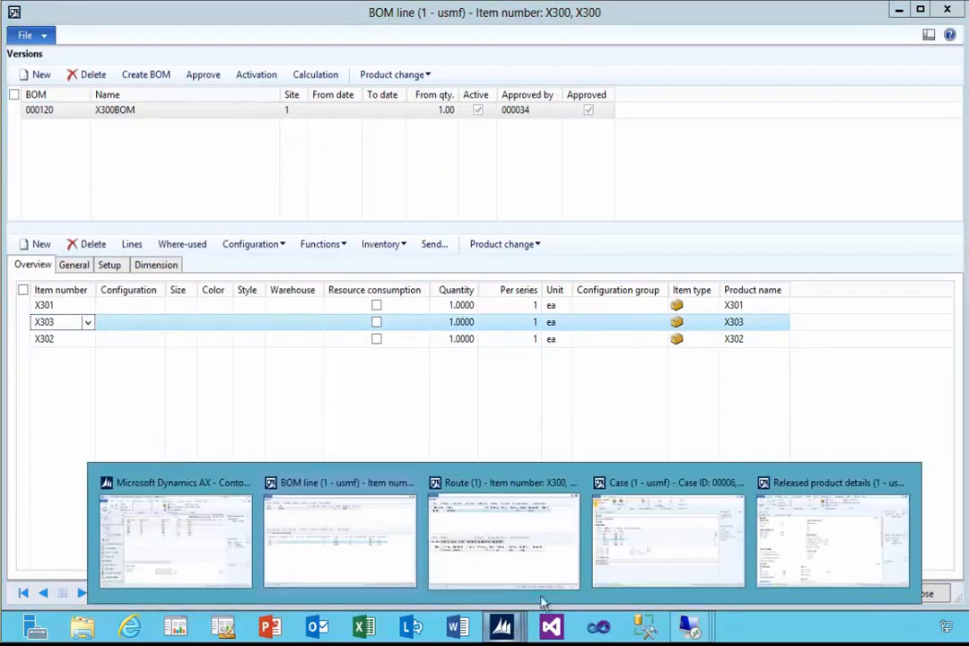
click(708, 555)
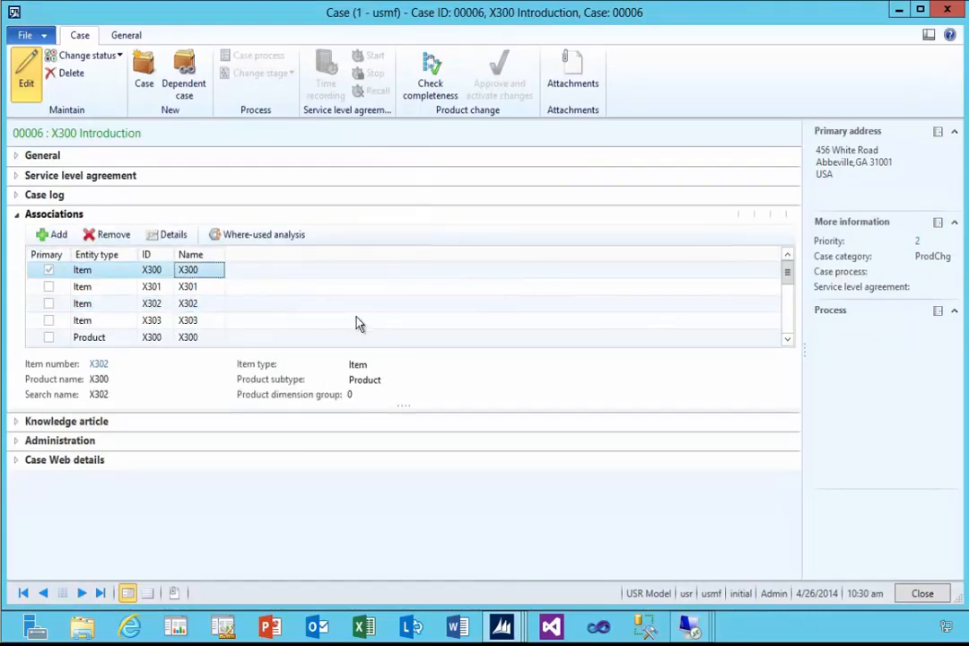
click(190, 321)
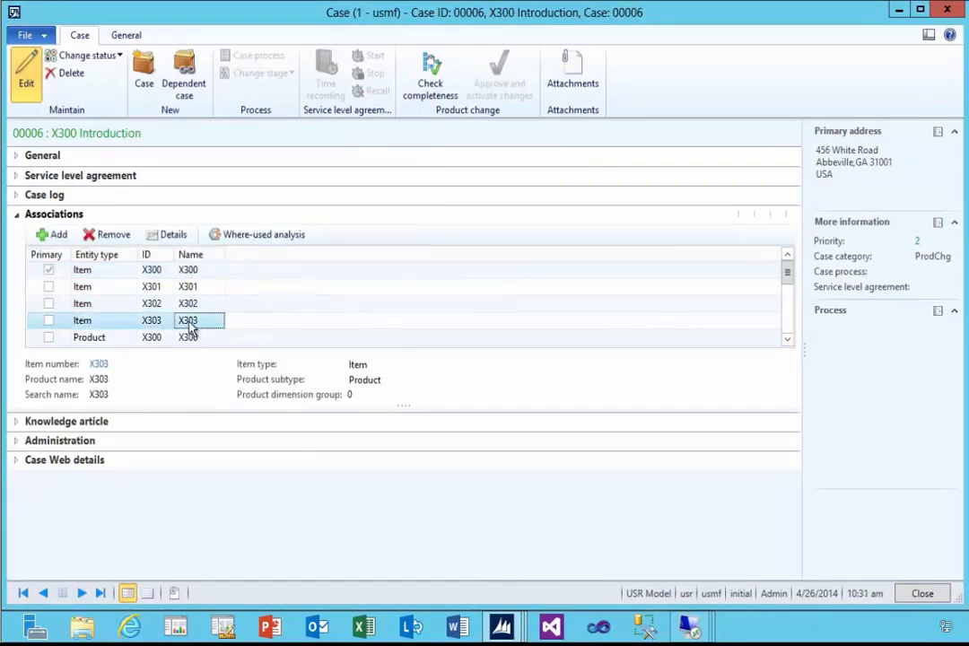
click(246, 235)
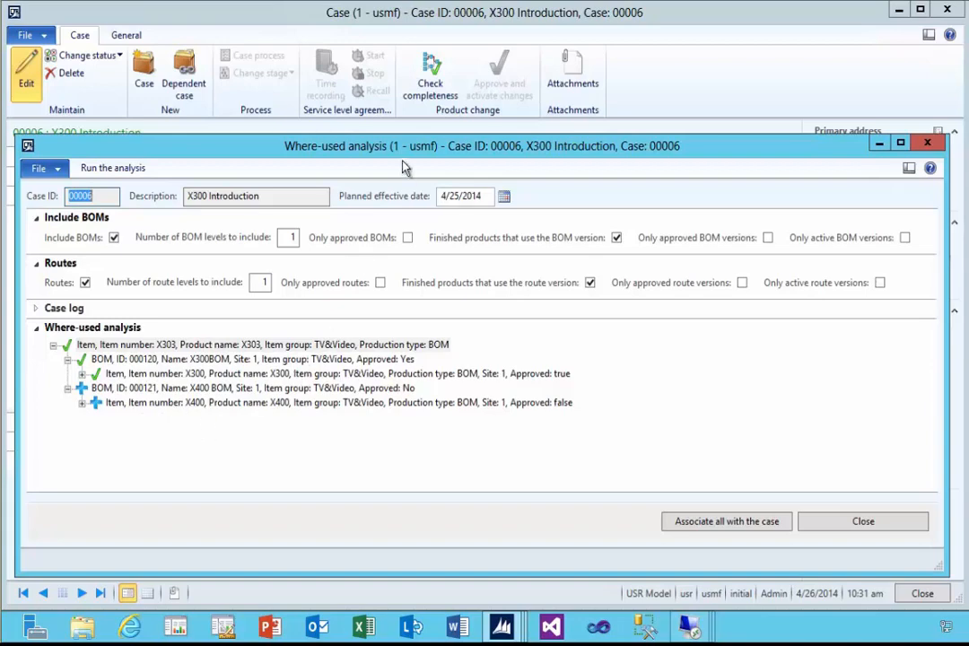
drag(398, 151, 394, 145)
drag(934, 560, 905, 548)
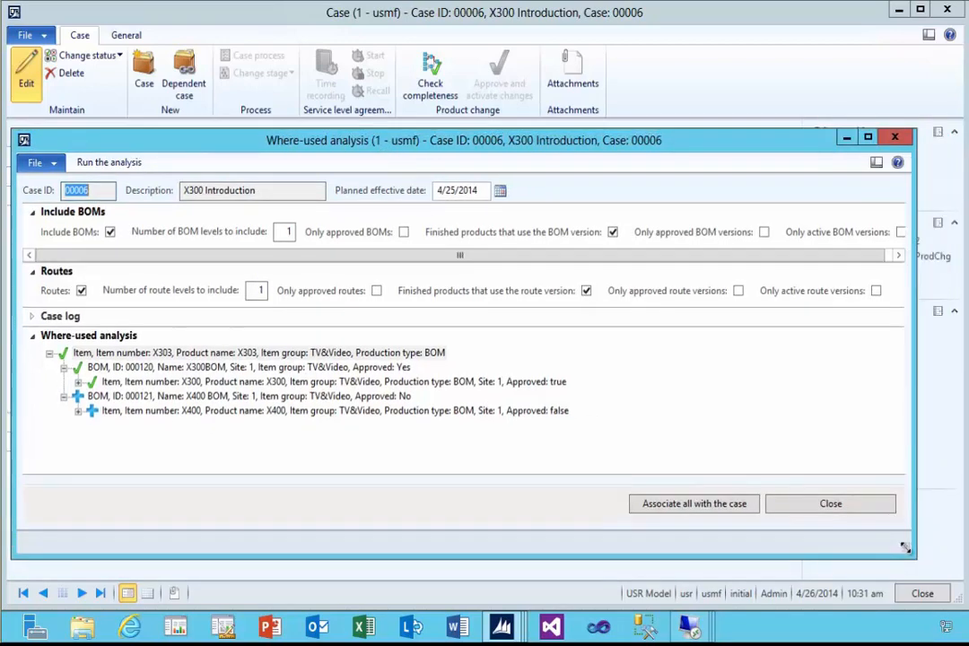
click(876, 508)
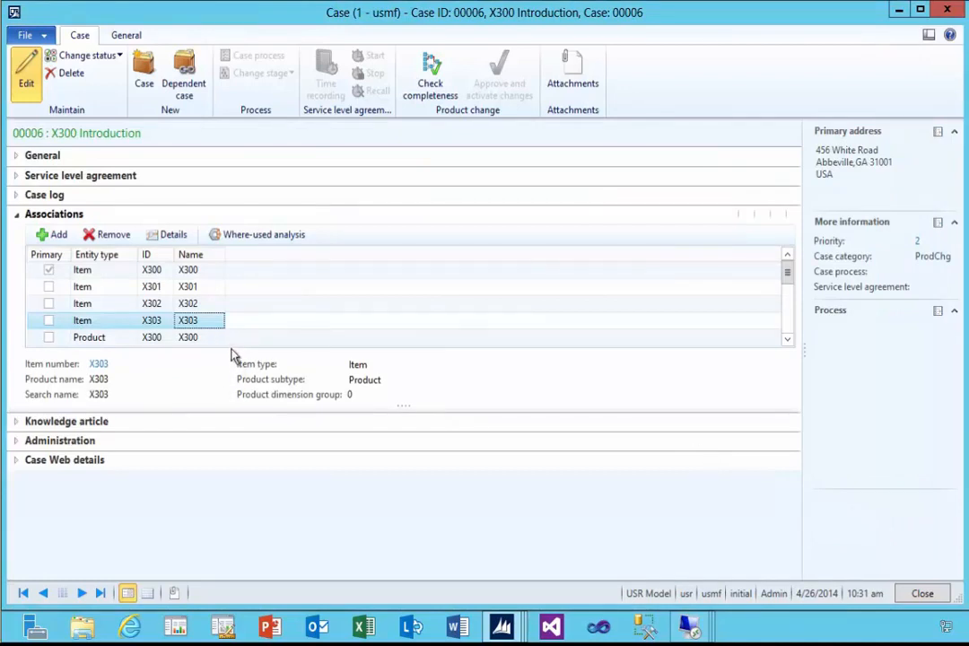